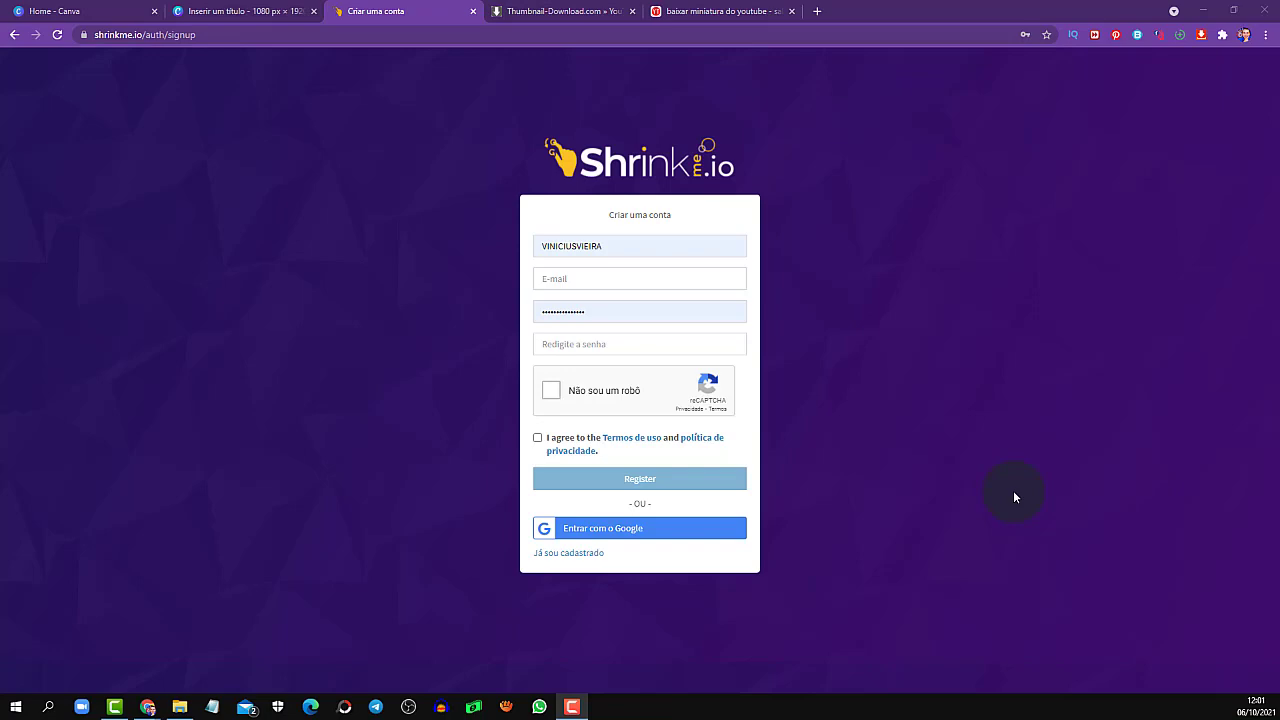
Leave the ShrinkMe.io sign-up form and open the login for existing members.
key(alt+Left)
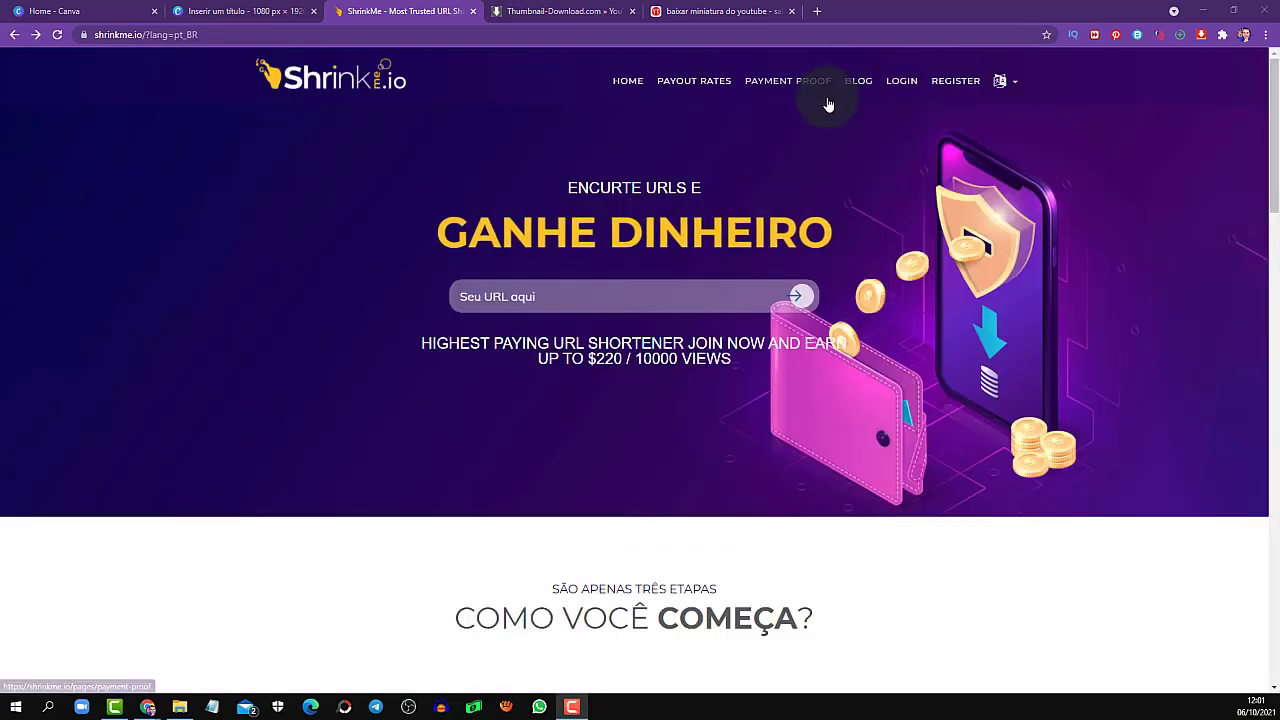
click(905, 80)
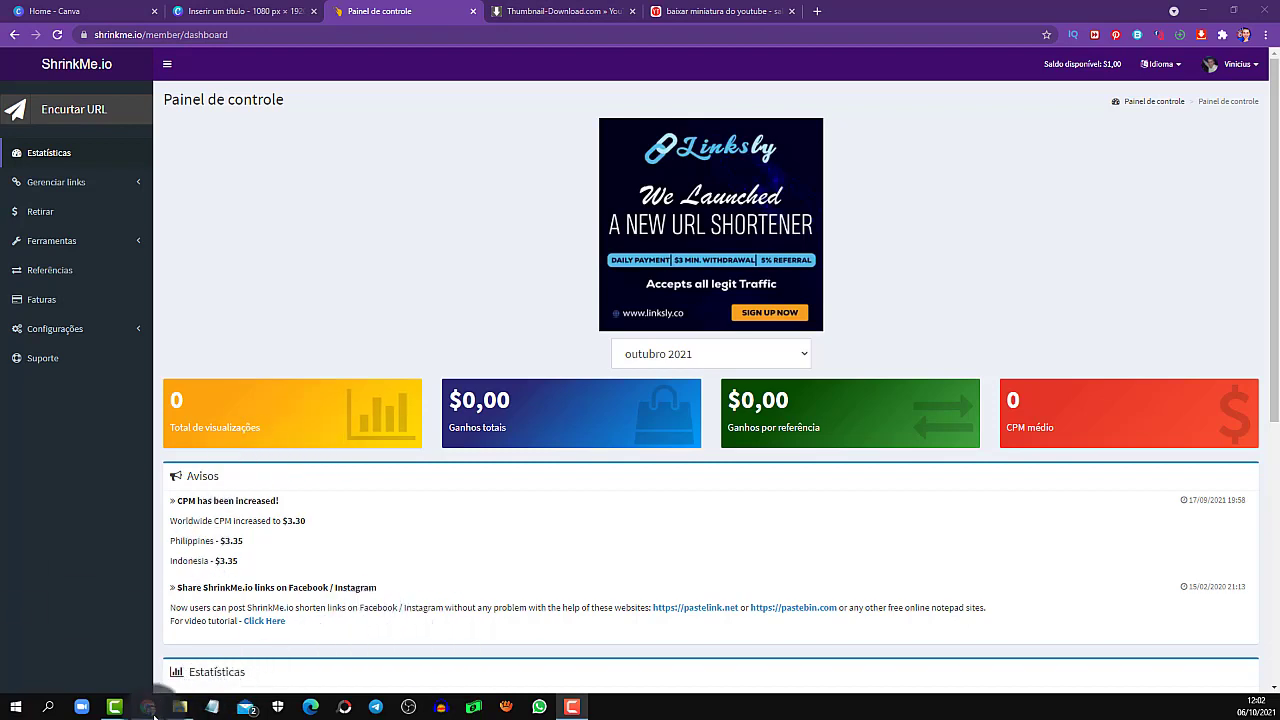
Switch to the YouTube window, close the share dialog and copy the URL of the shark curiosities video.
mouse_move(150, 710)
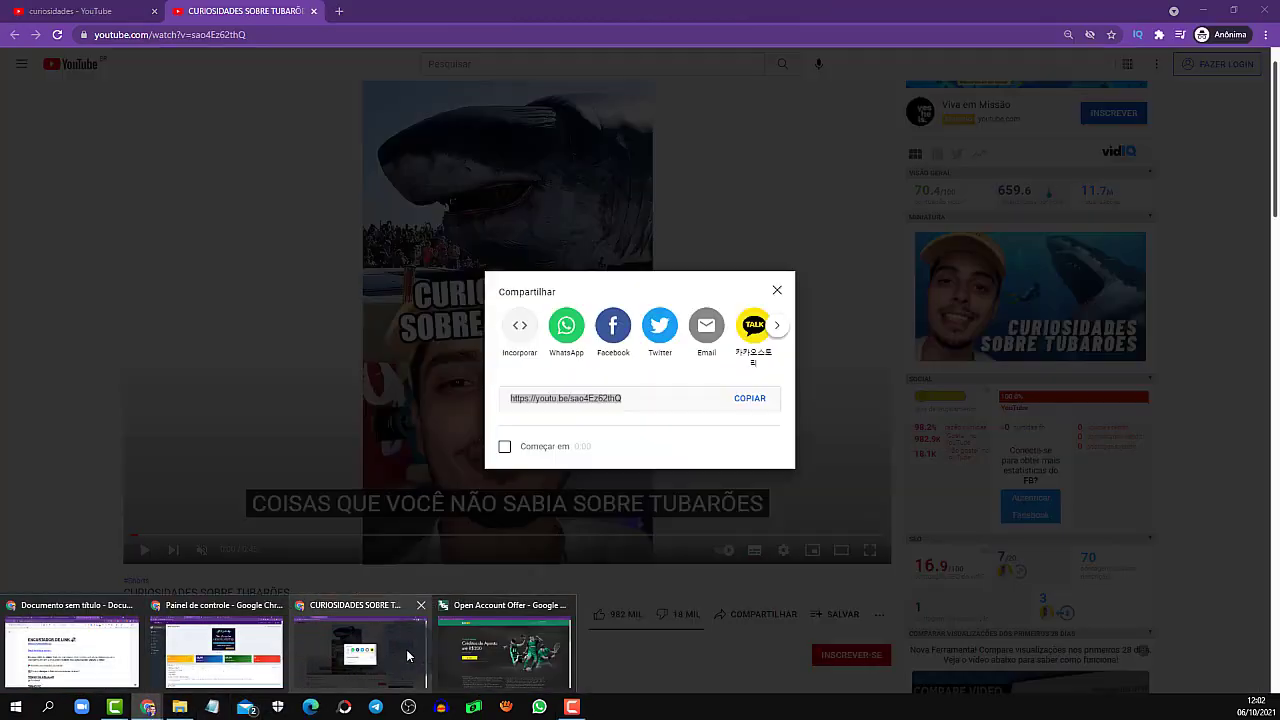
click(407, 655)
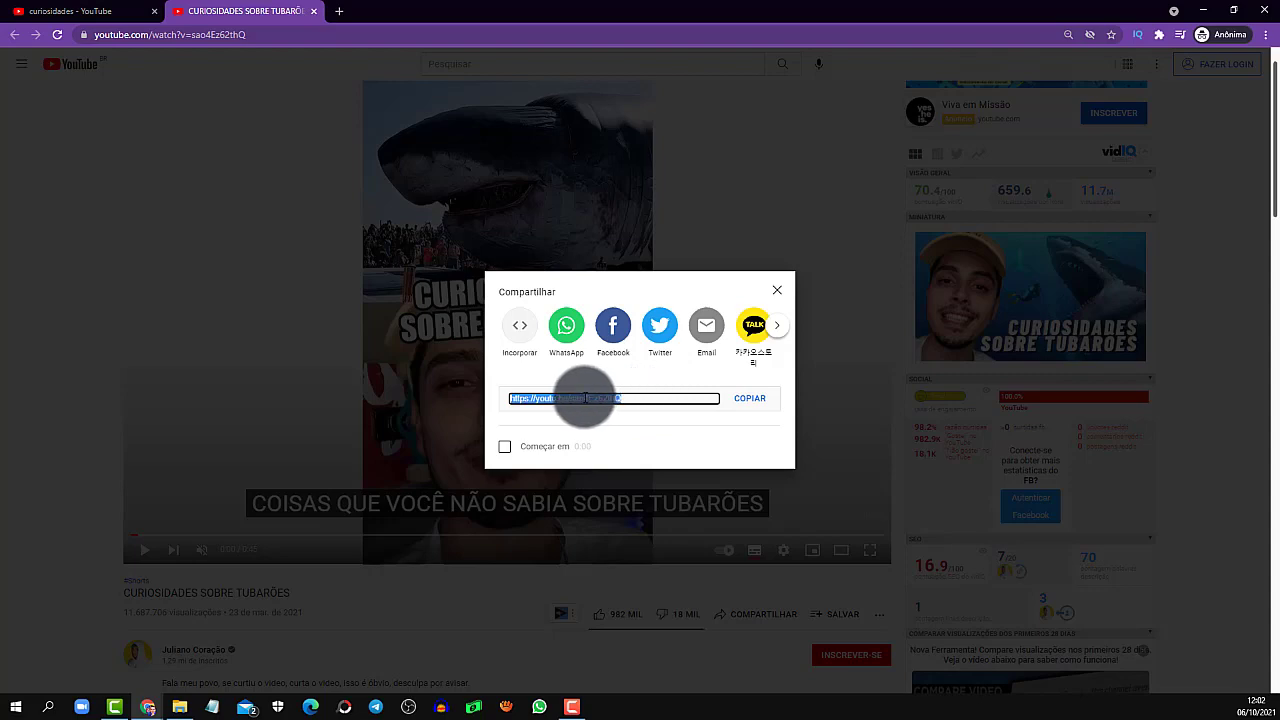
click(776, 291)
right_click(588, 295)
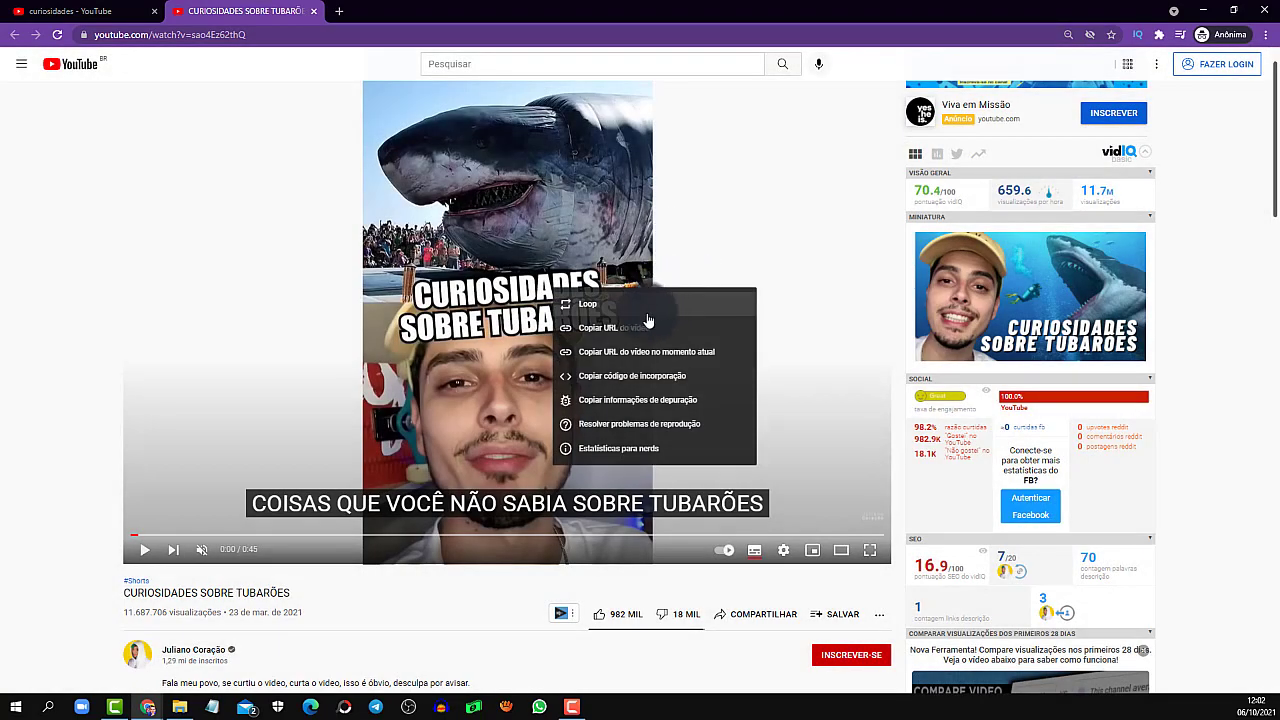
click(634, 330)
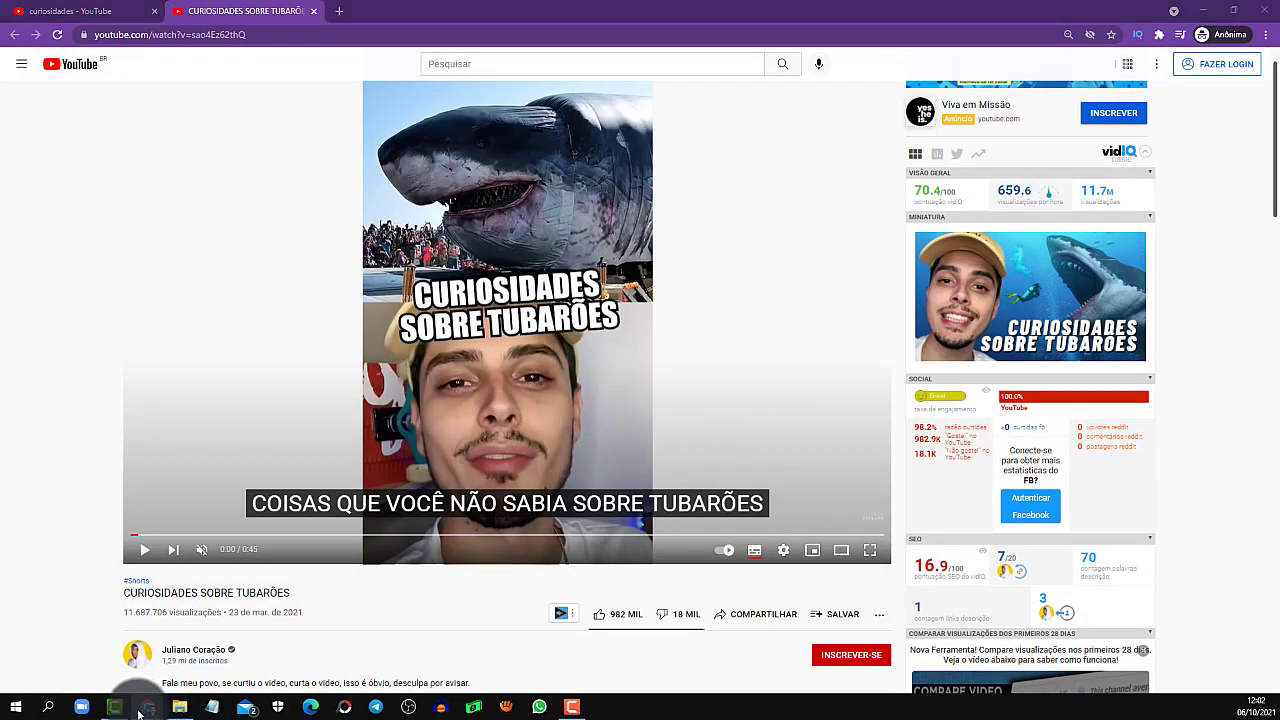
mouse_move(147, 707)
click(222, 645)
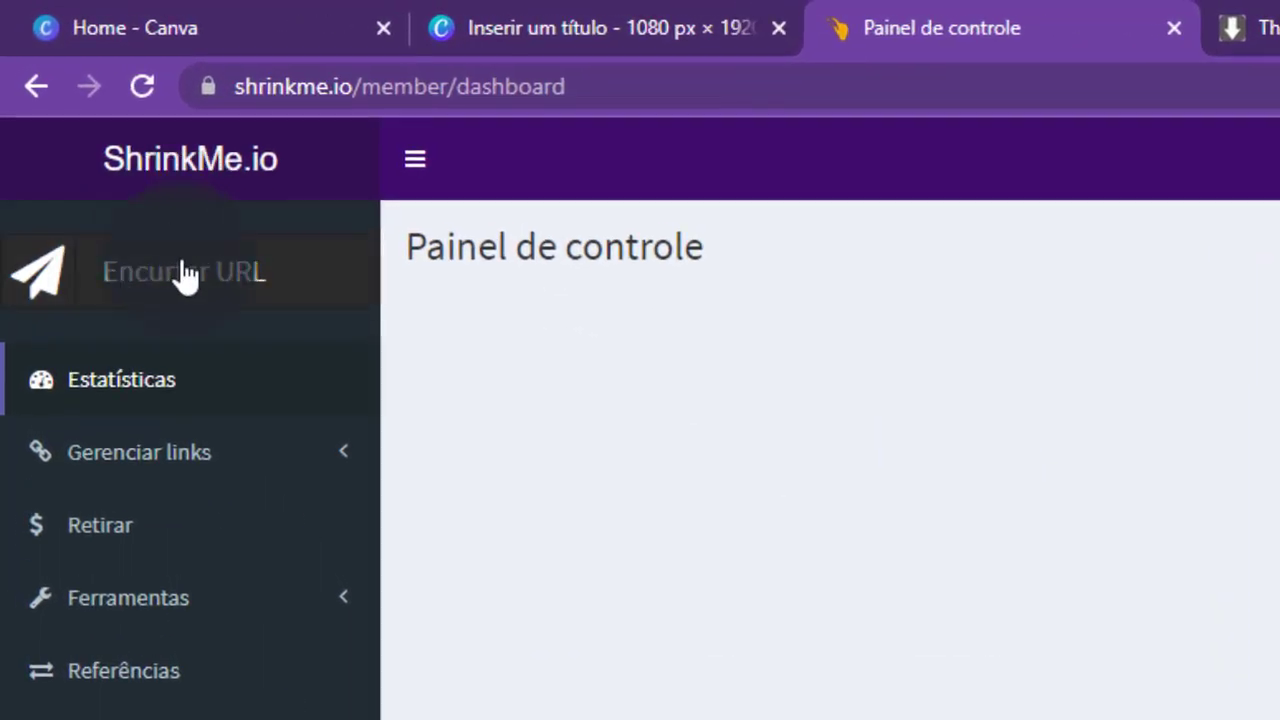
click(185, 275)
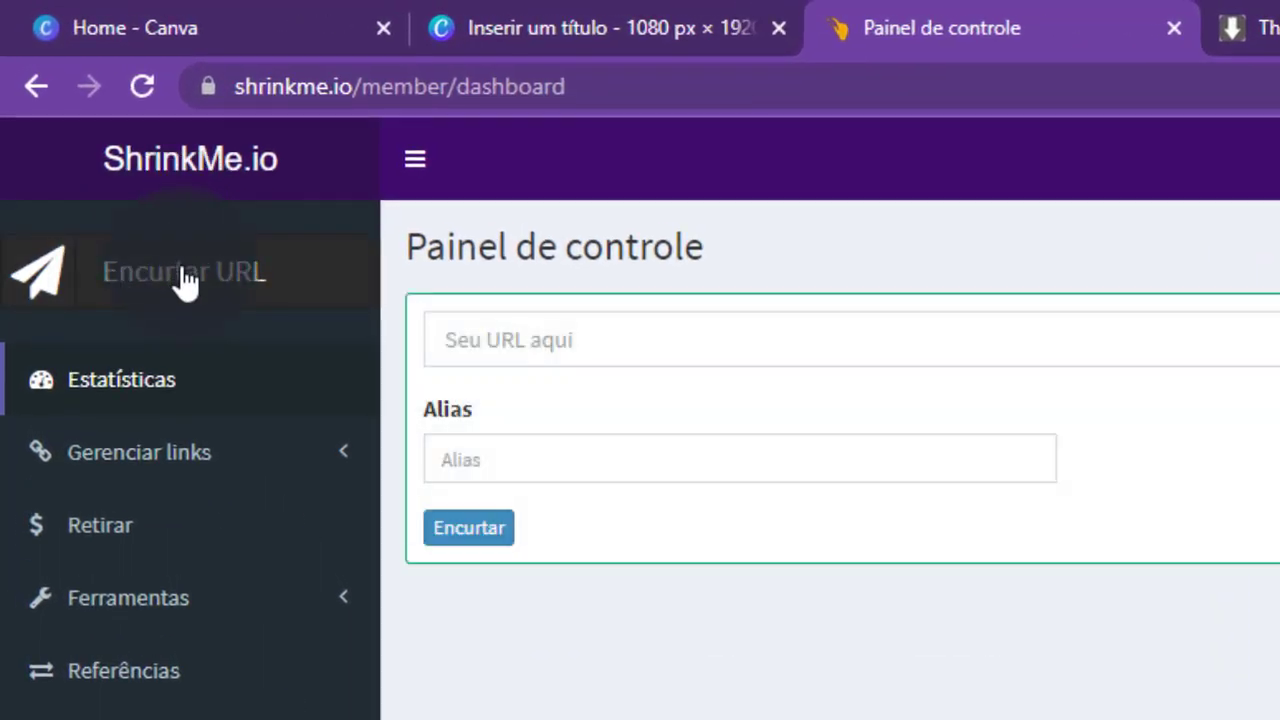
click(557, 330)
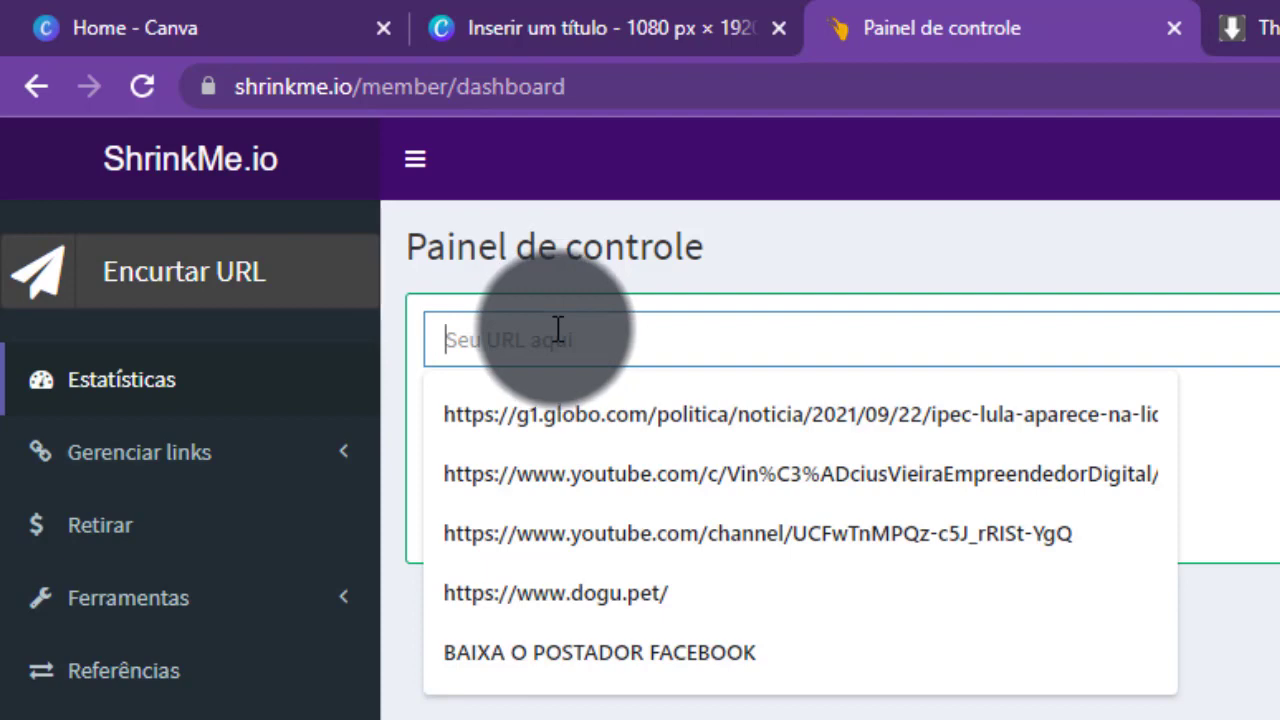
text(https://youtu.be/sao4Ez62thQ)
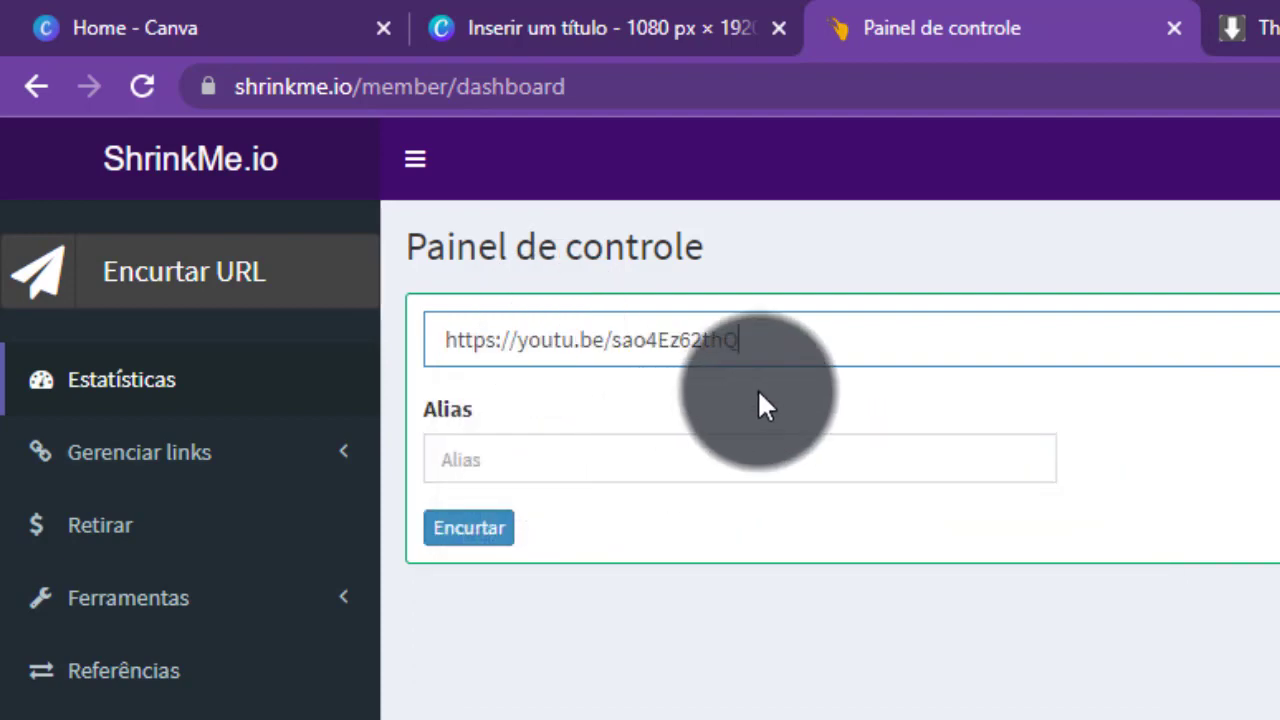
click(470, 535)
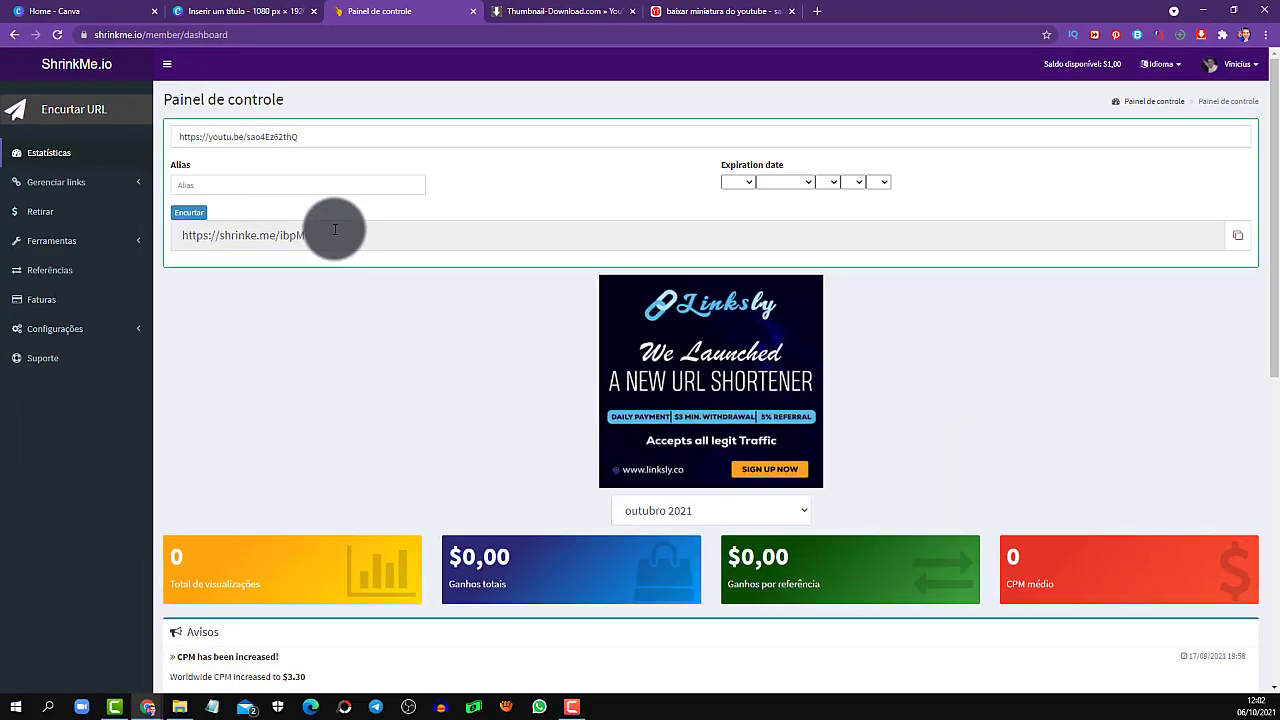
drag(335, 229, 157, 234)
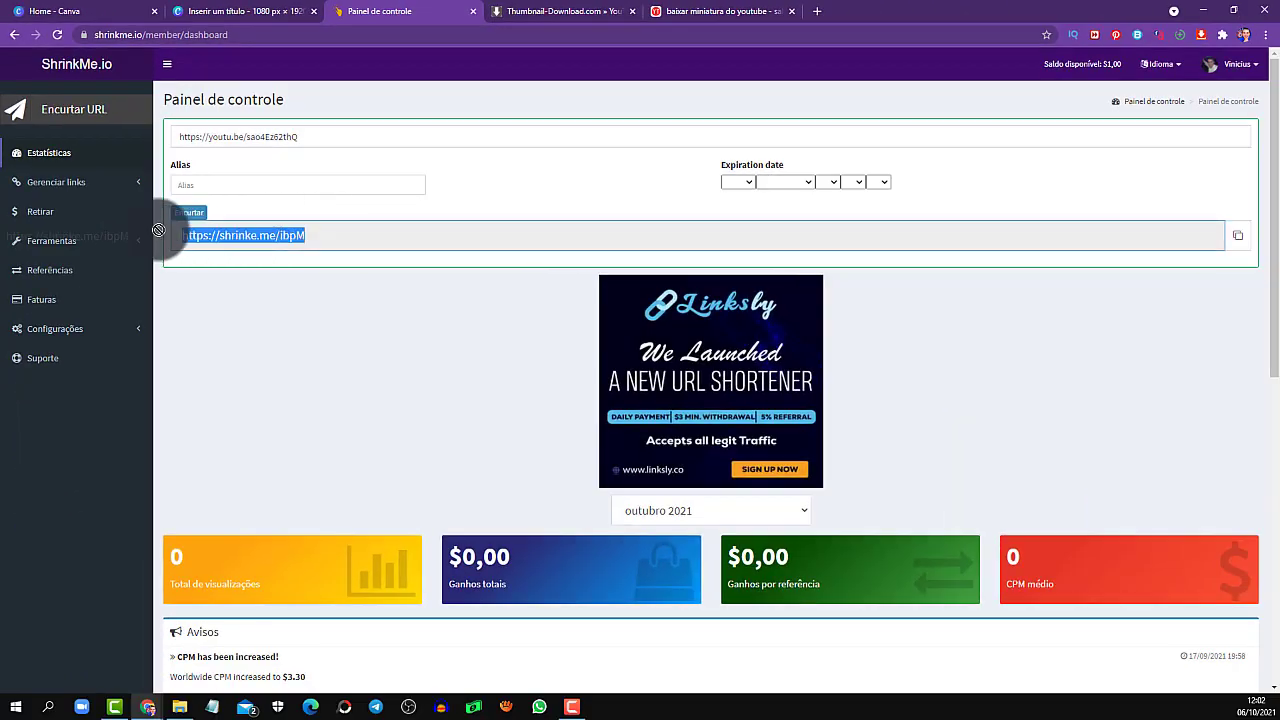
right_click(263, 232)
click(337, 242)
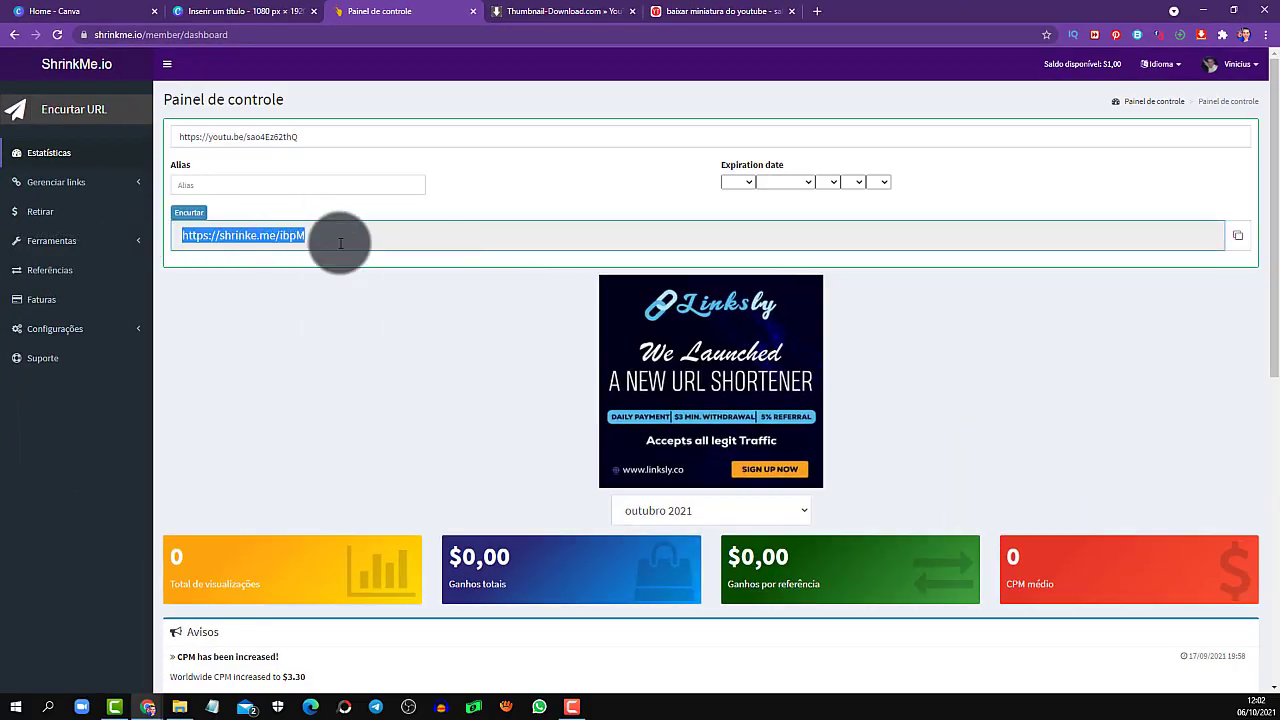
click(1234, 240)
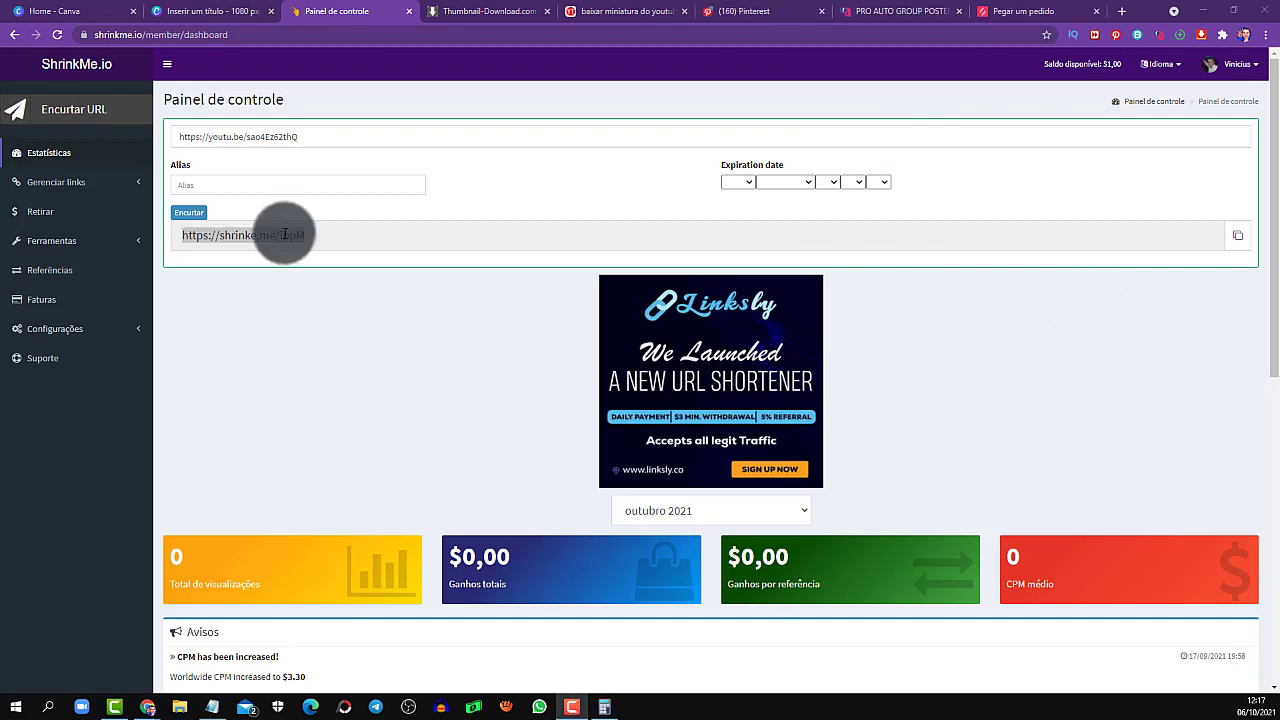
Review the short link, the Notepad post draft and the title of the YouTube video it refers to.
click(214, 235)
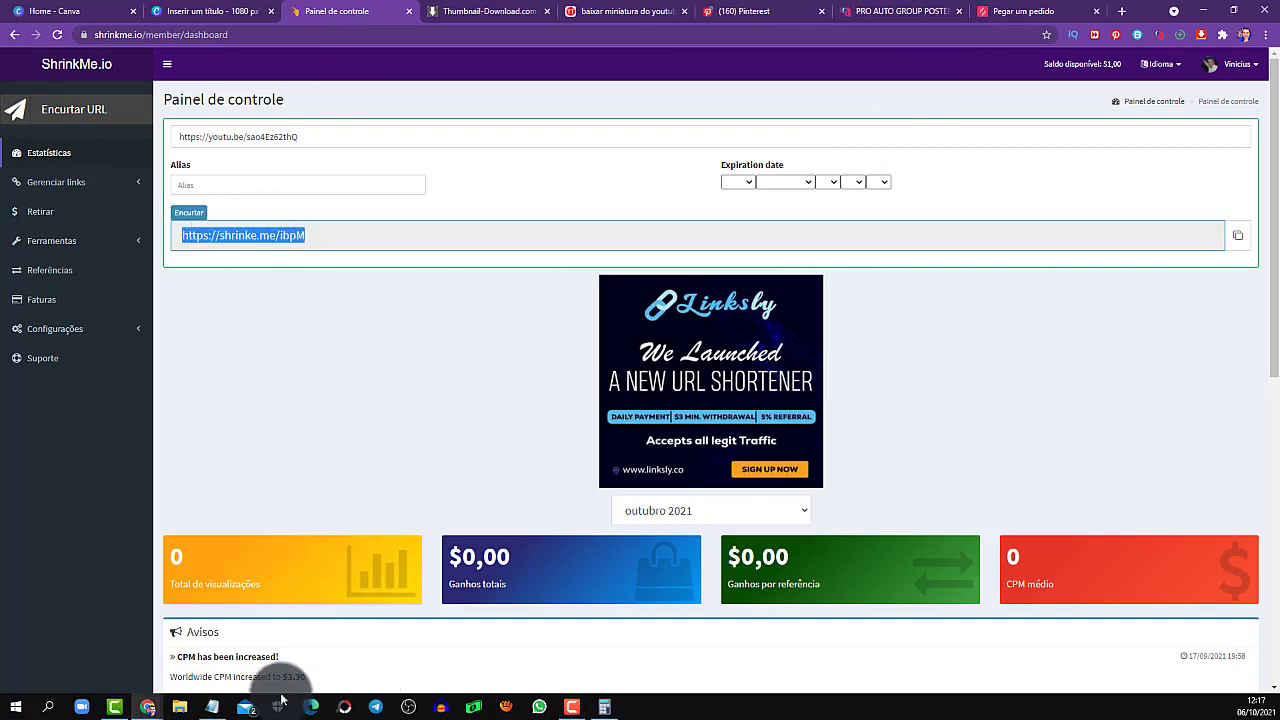
click(212, 707)
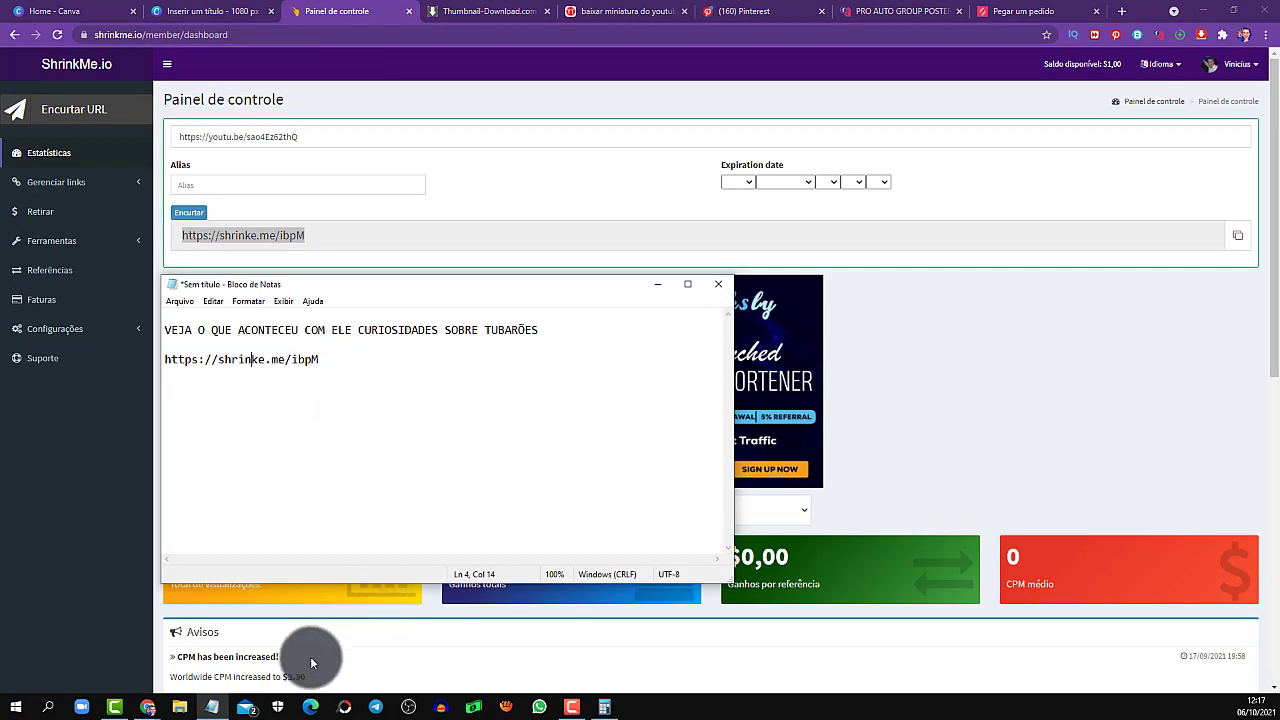
click(148, 707)
click(344, 657)
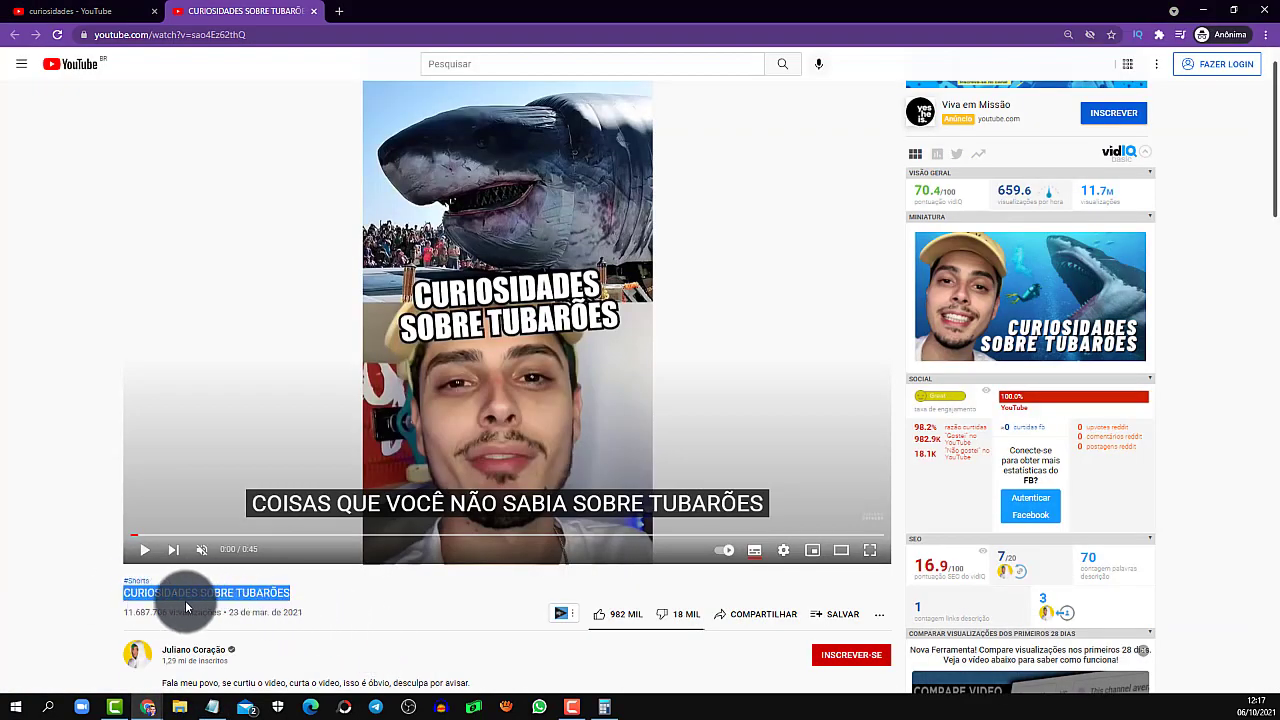
Go back to the Notepad draft and copy the whole shark caption together with its short link.
click(212, 707)
drag(167, 330, 330, 334)
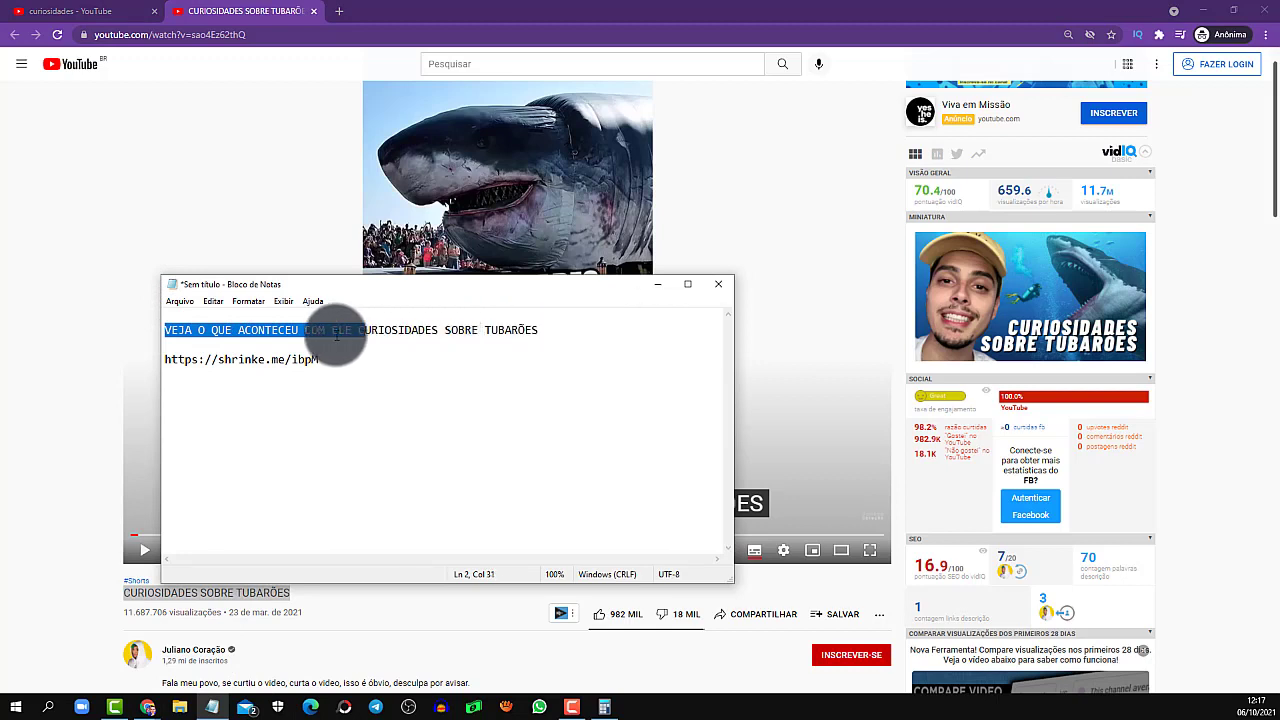
click(345, 331)
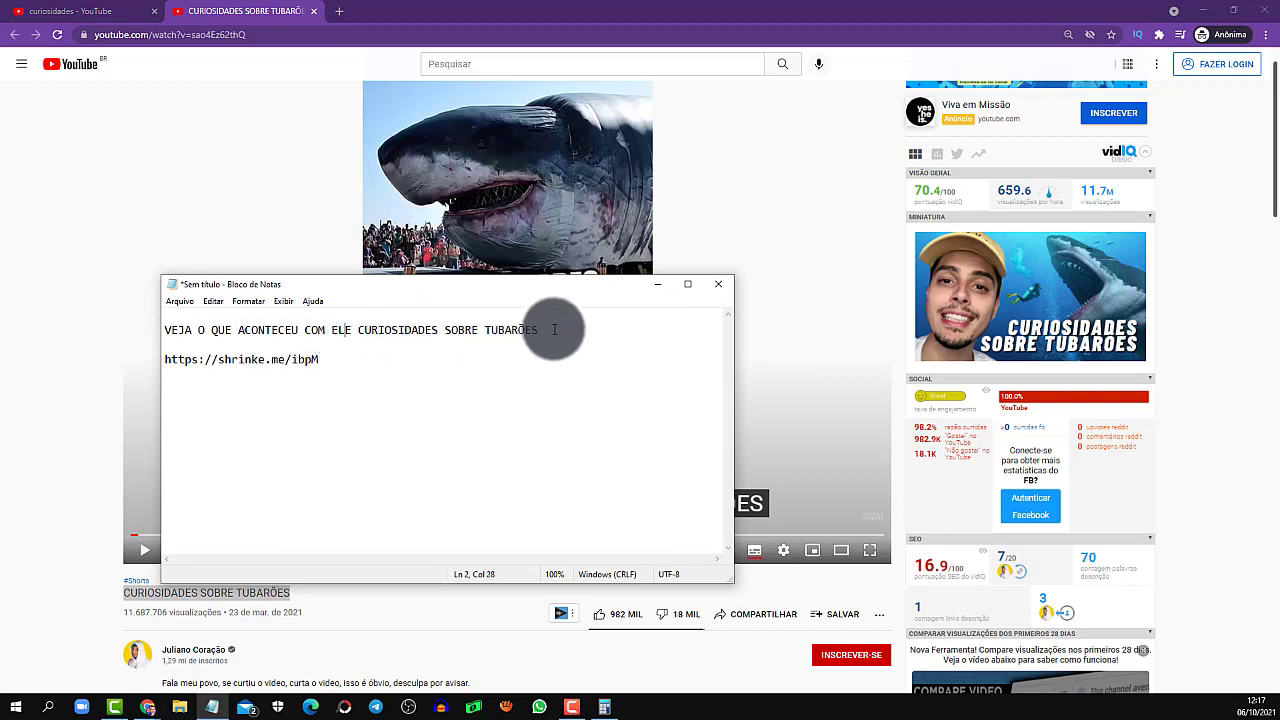
drag(334, 351, 171, 334)
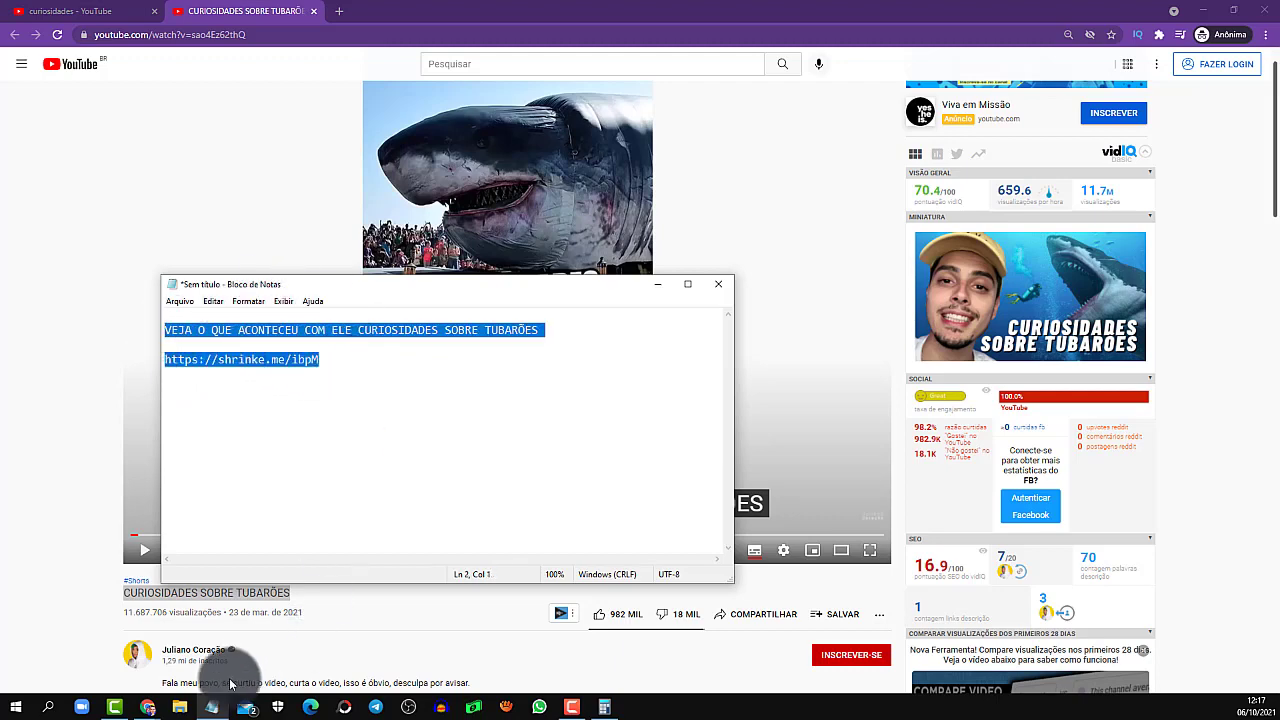
click(148, 707)
click(926, 10)
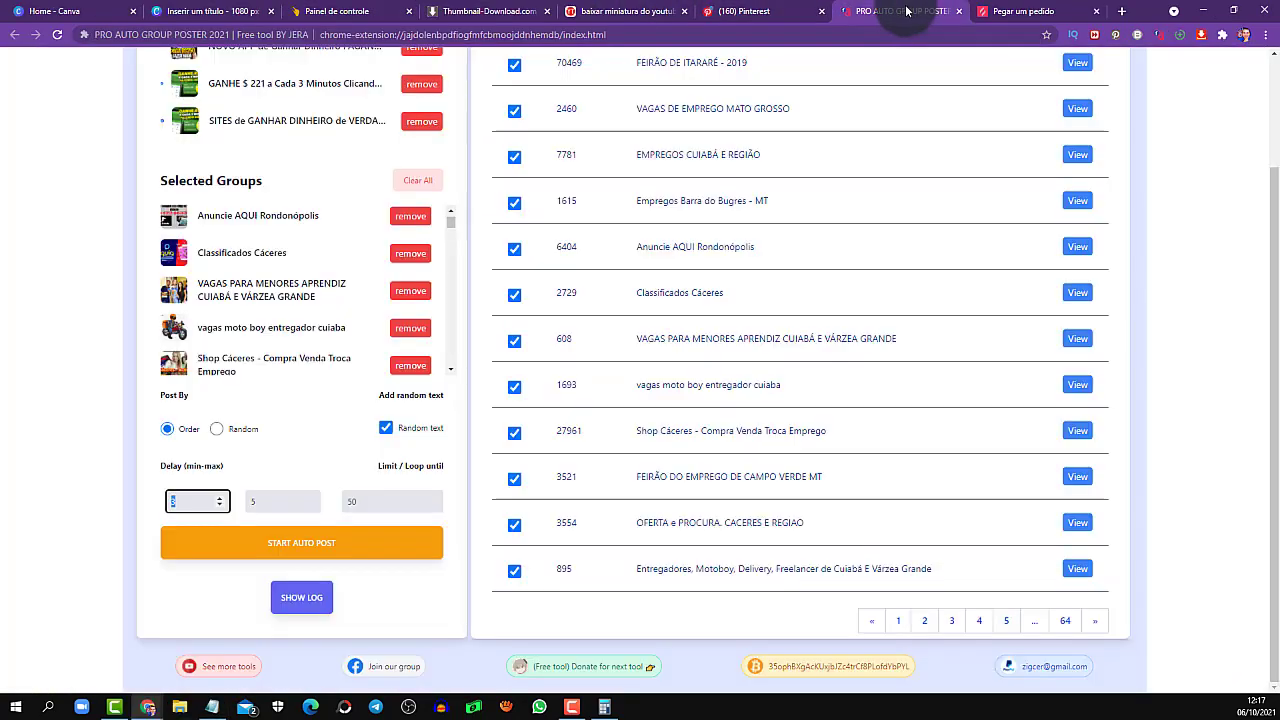
scroll(817, 378, up, 2)
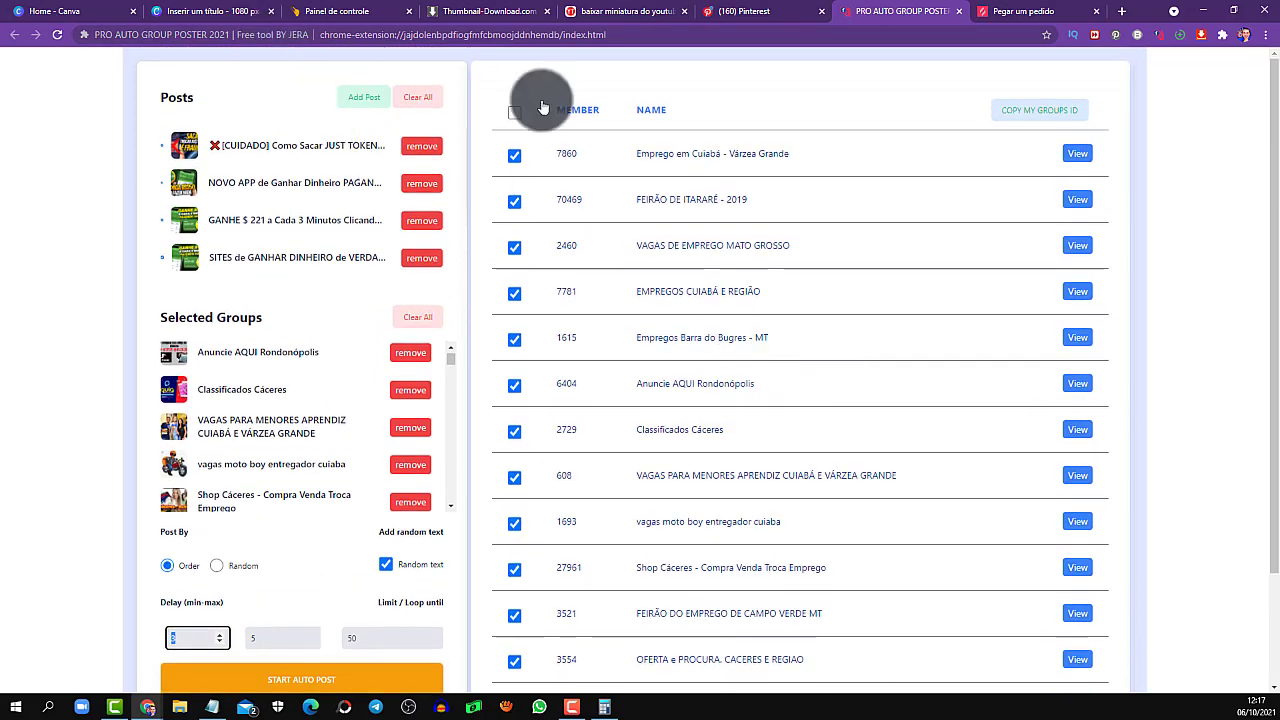
click(356, 98)
click(300, 88)
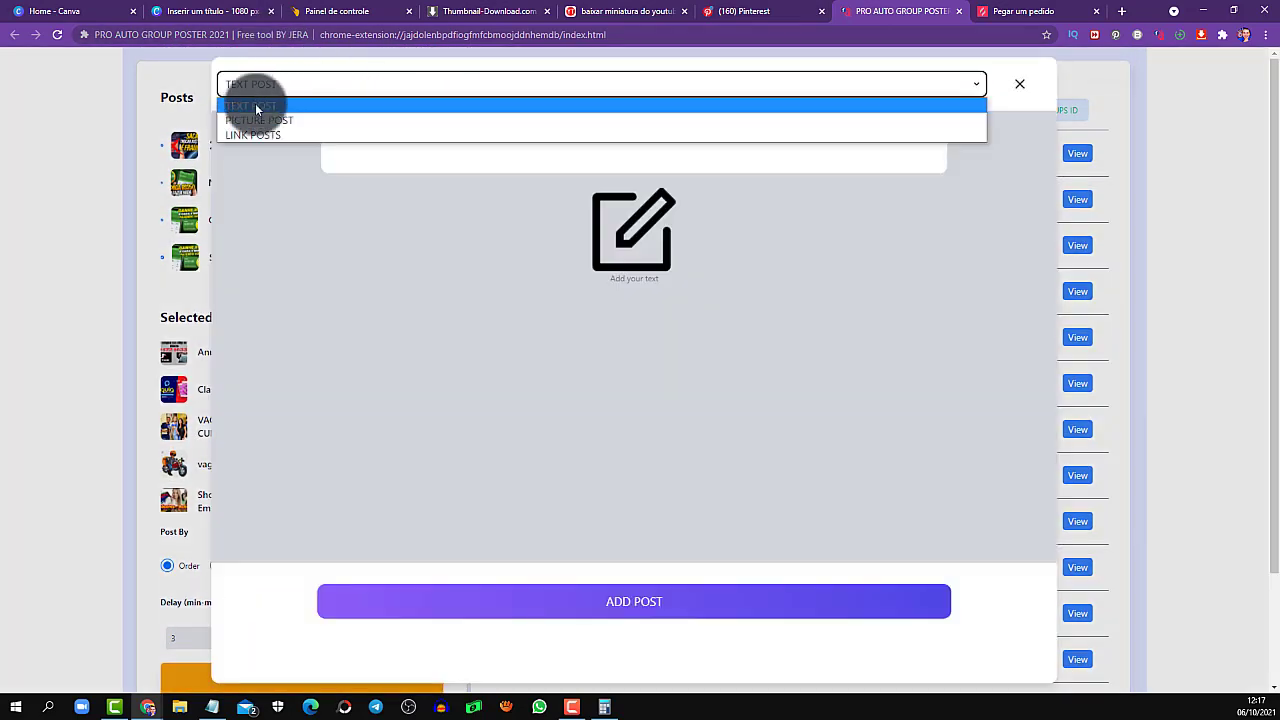
click(268, 120)
click(362, 134)
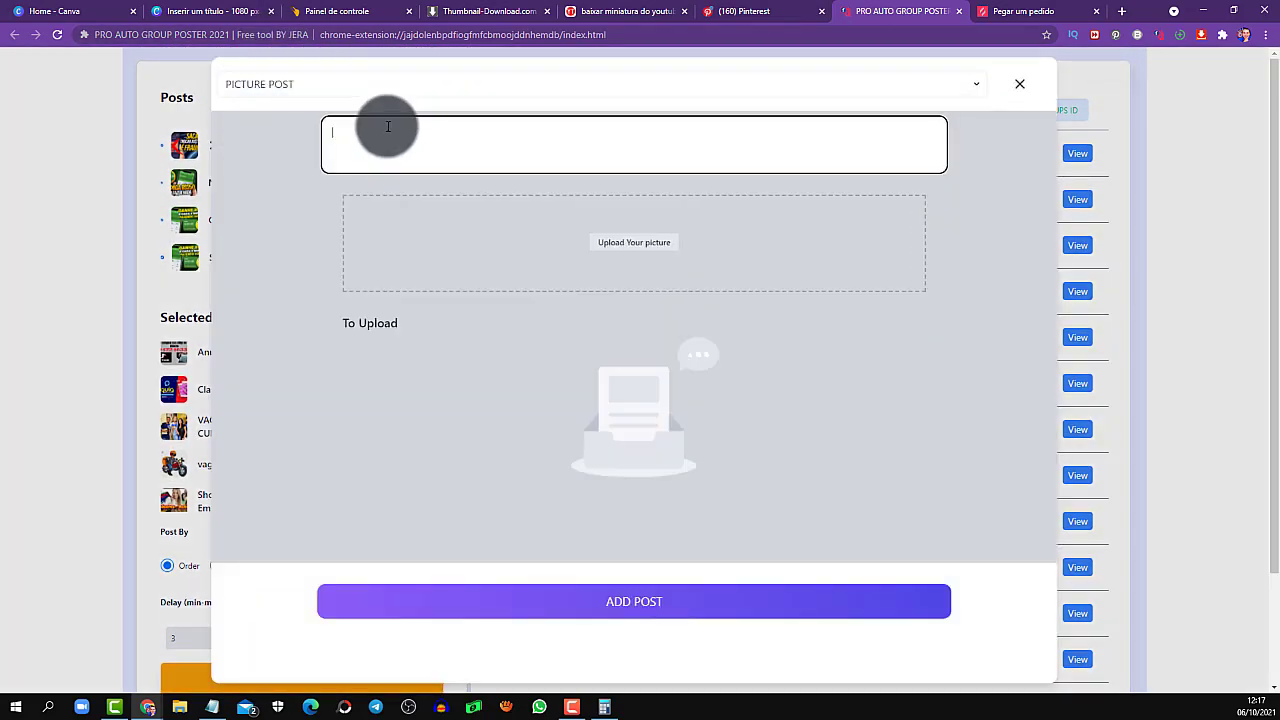
key(ctrl+v)
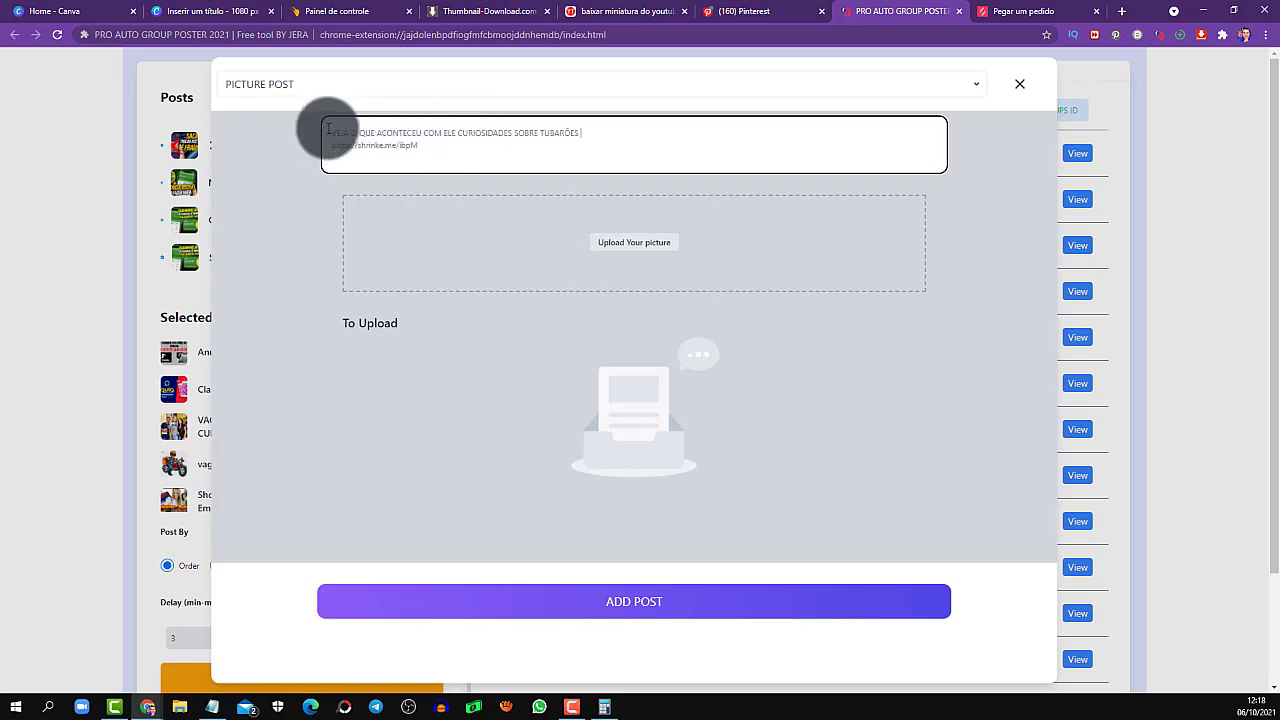
key(ctrl+a)
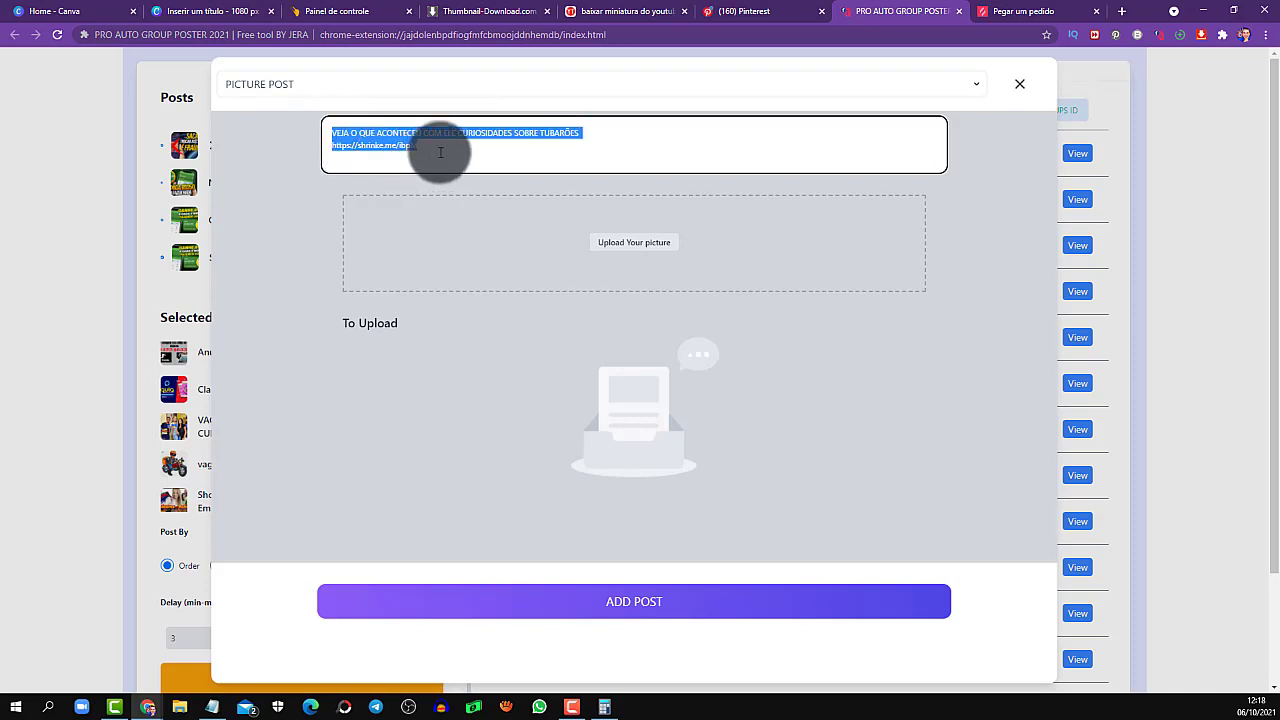
click(437, 150)
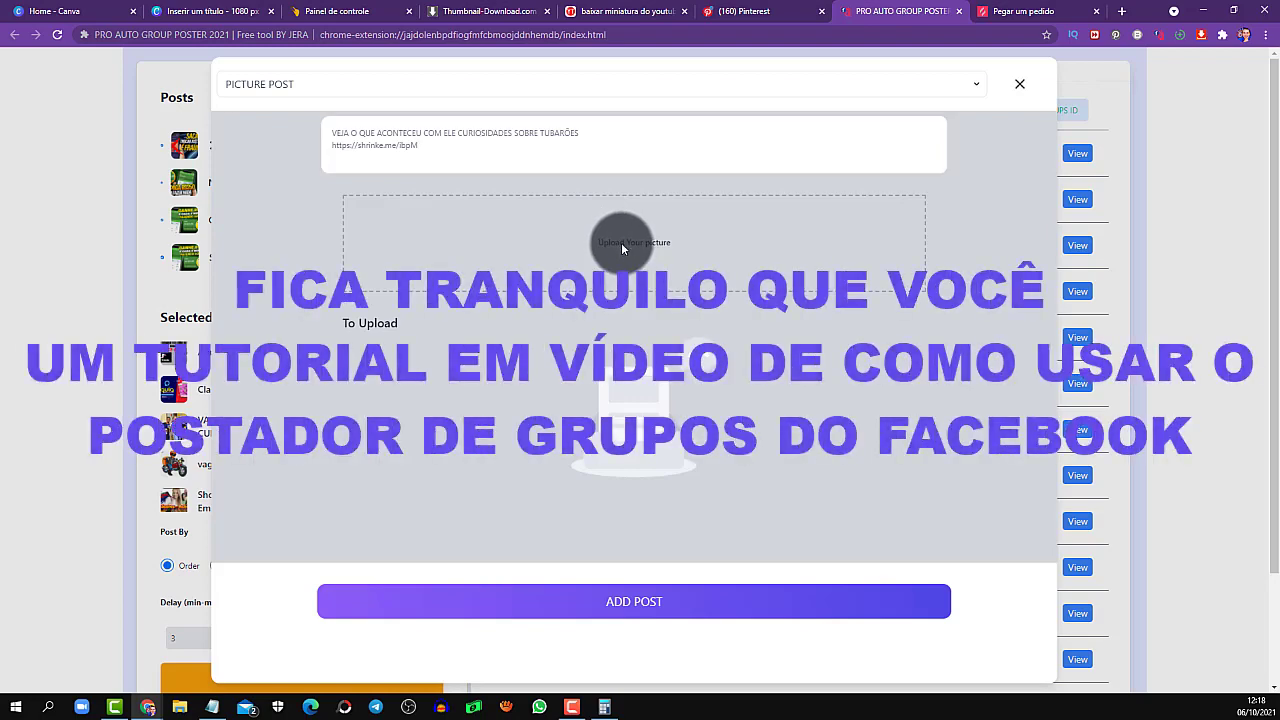
Upload the "NÃO VEJA ISSO" shark image to the picture post and add the post to the list.
click(622, 244)
double_click(179, 198)
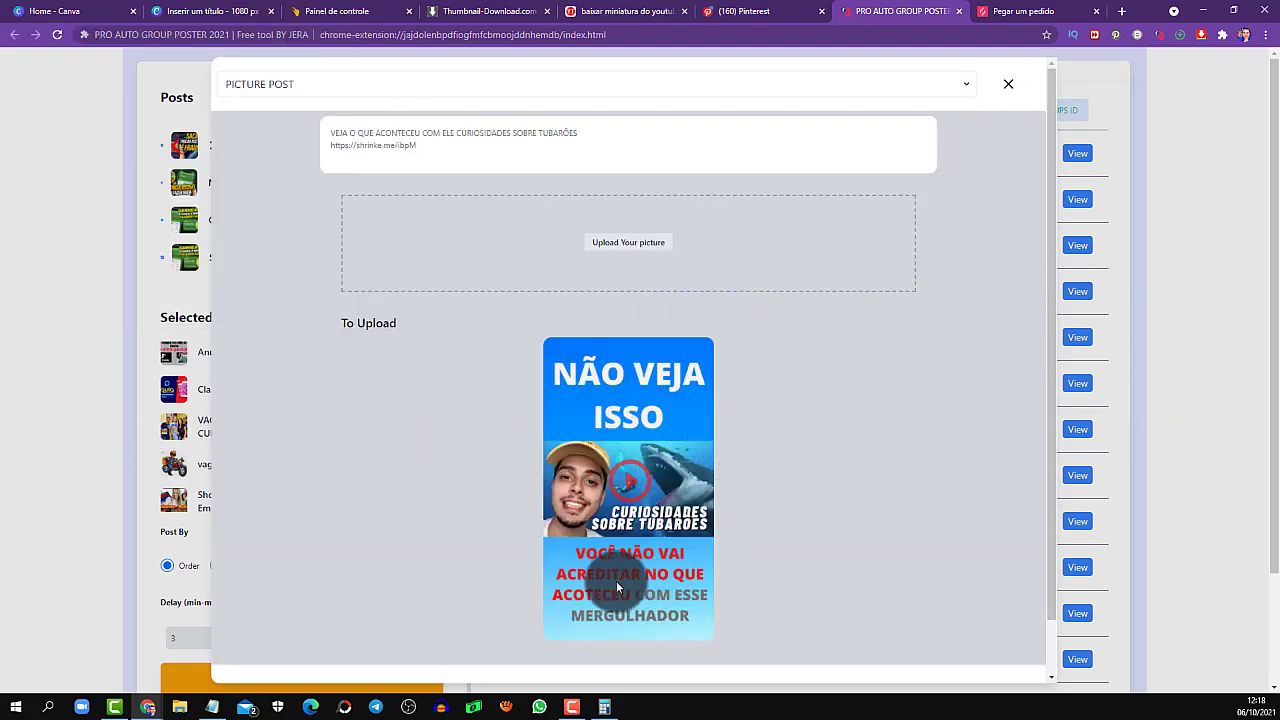
scroll(617, 588, down, 1)
click(648, 654)
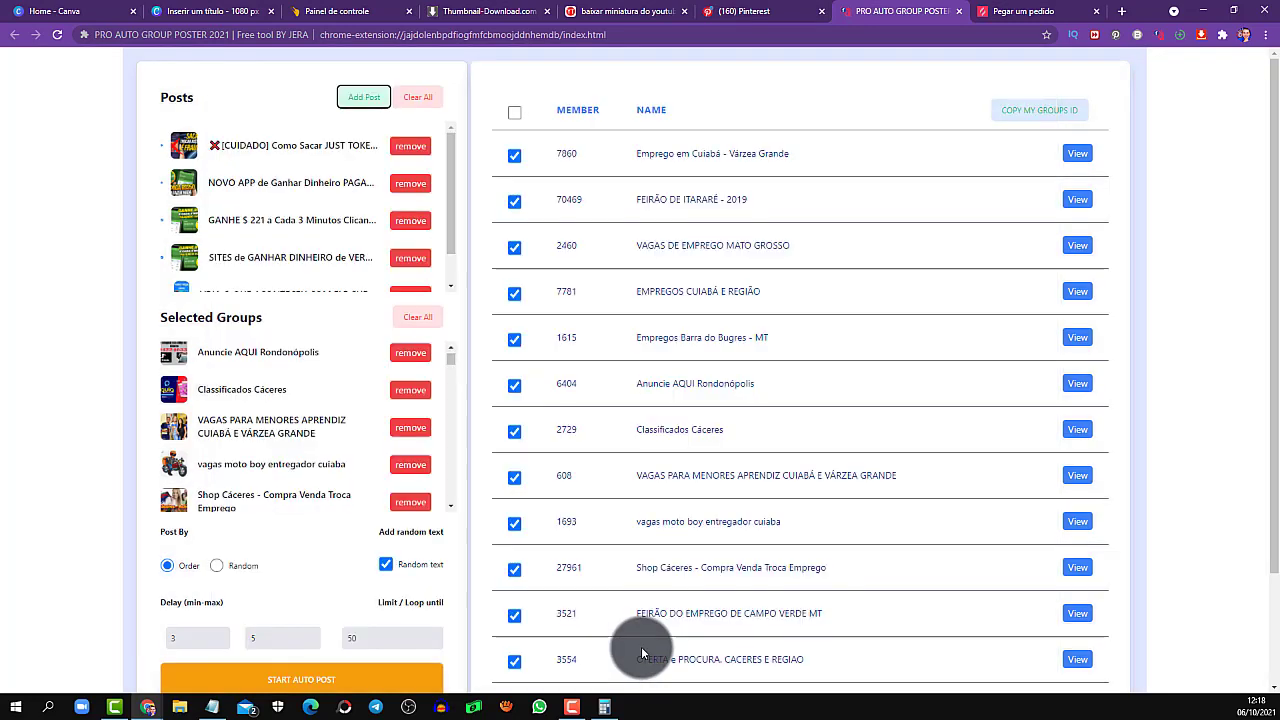
Check the new shark post in the posts list and start auto posting to the selected groups.
scroll(230, 237, down, 1)
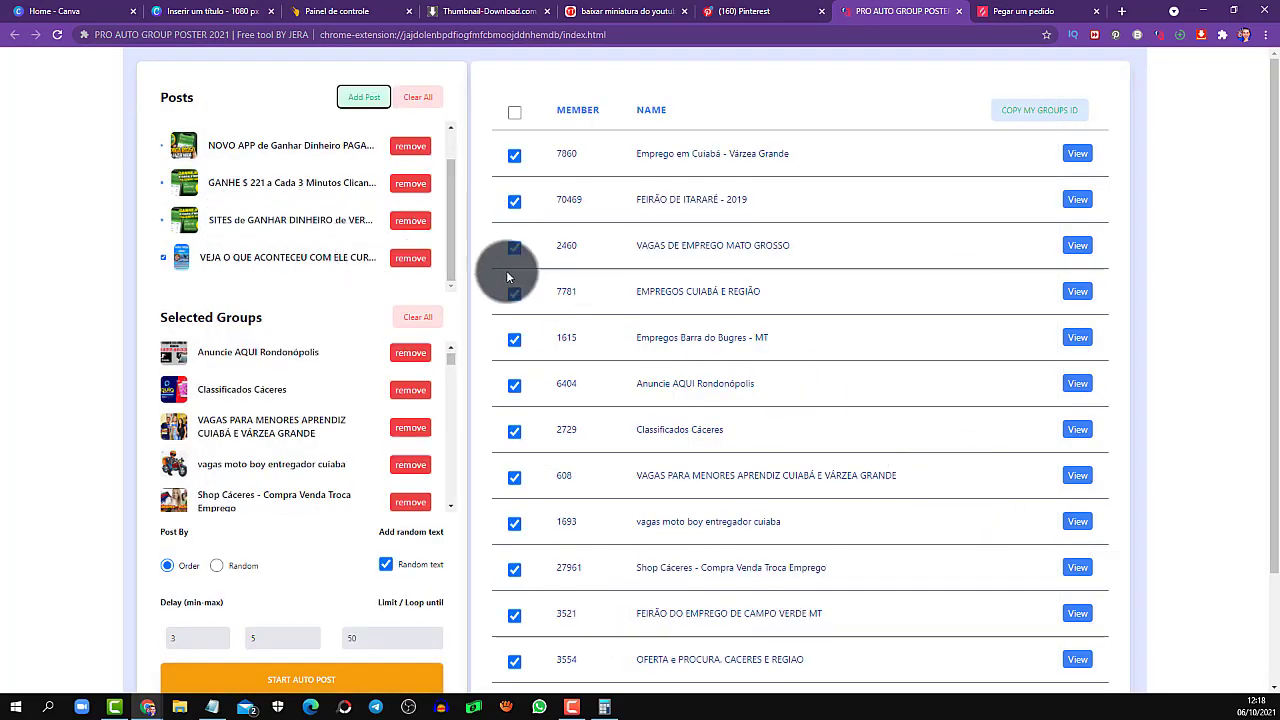
click(285, 679)
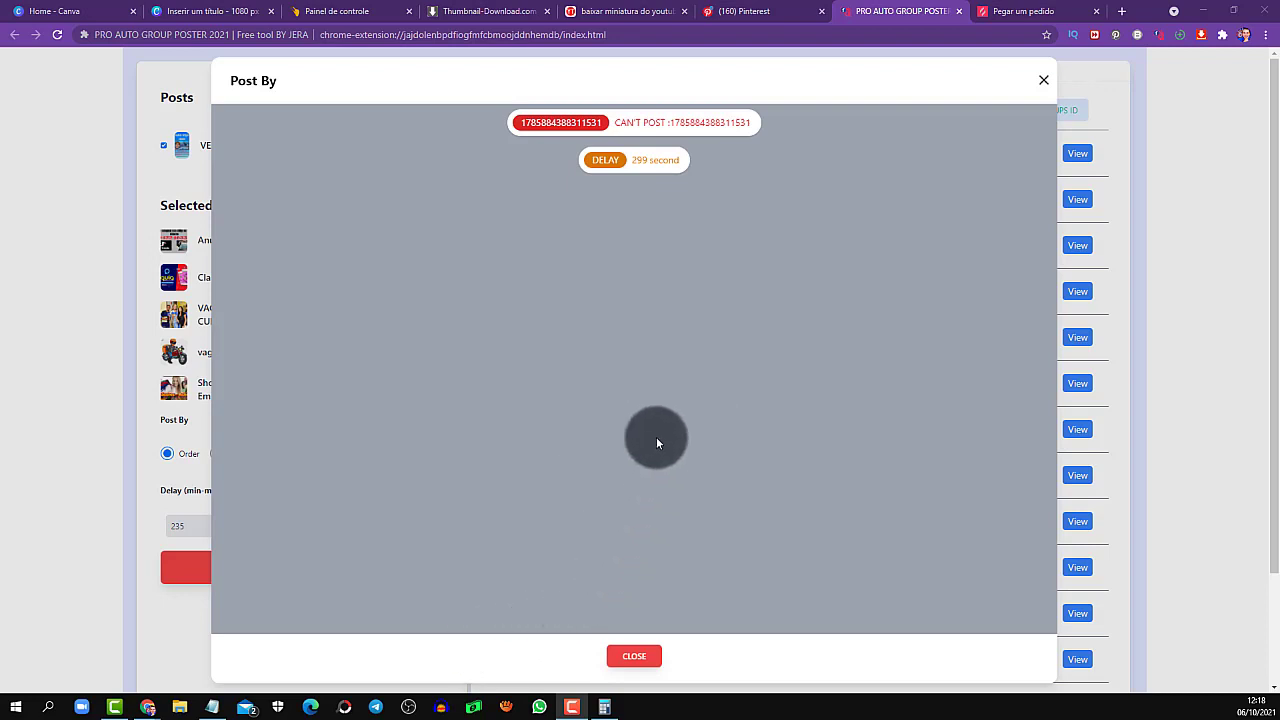
Look at the Pinterest page and the auto-posting log, and return to the short link on the ShrinkMe.io dashboard.
click(755, 11)
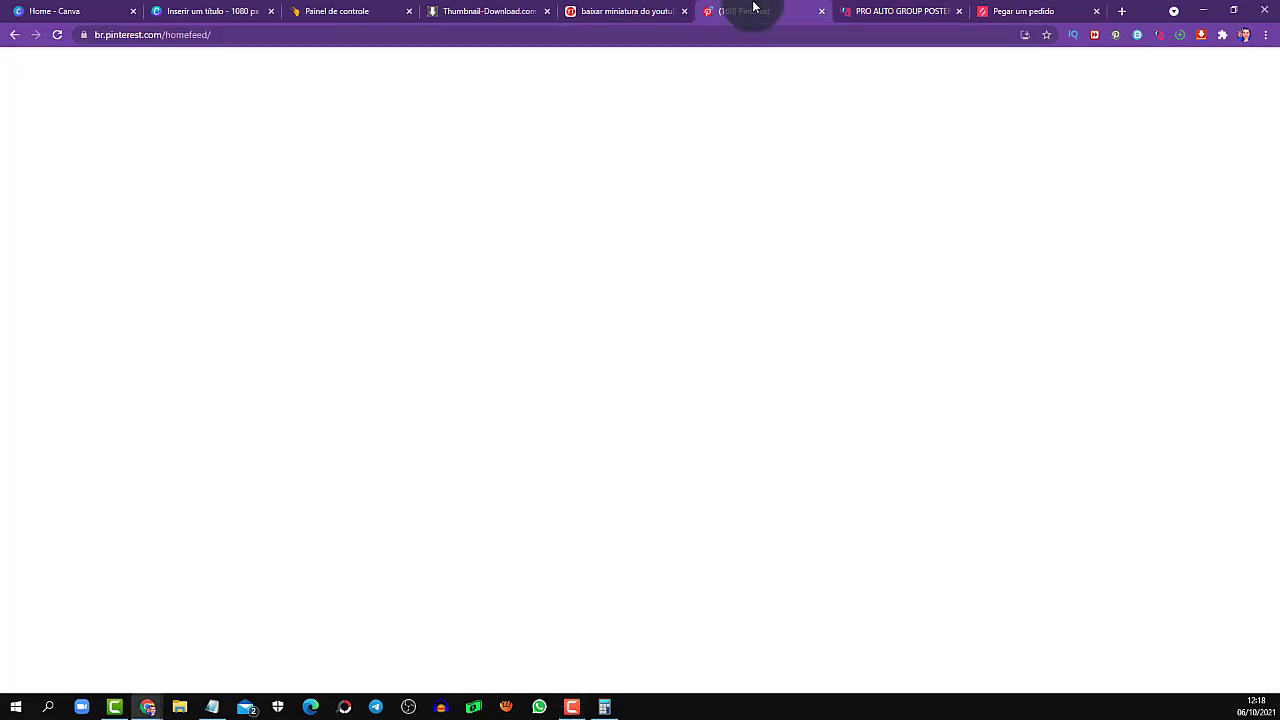
click(857, 11)
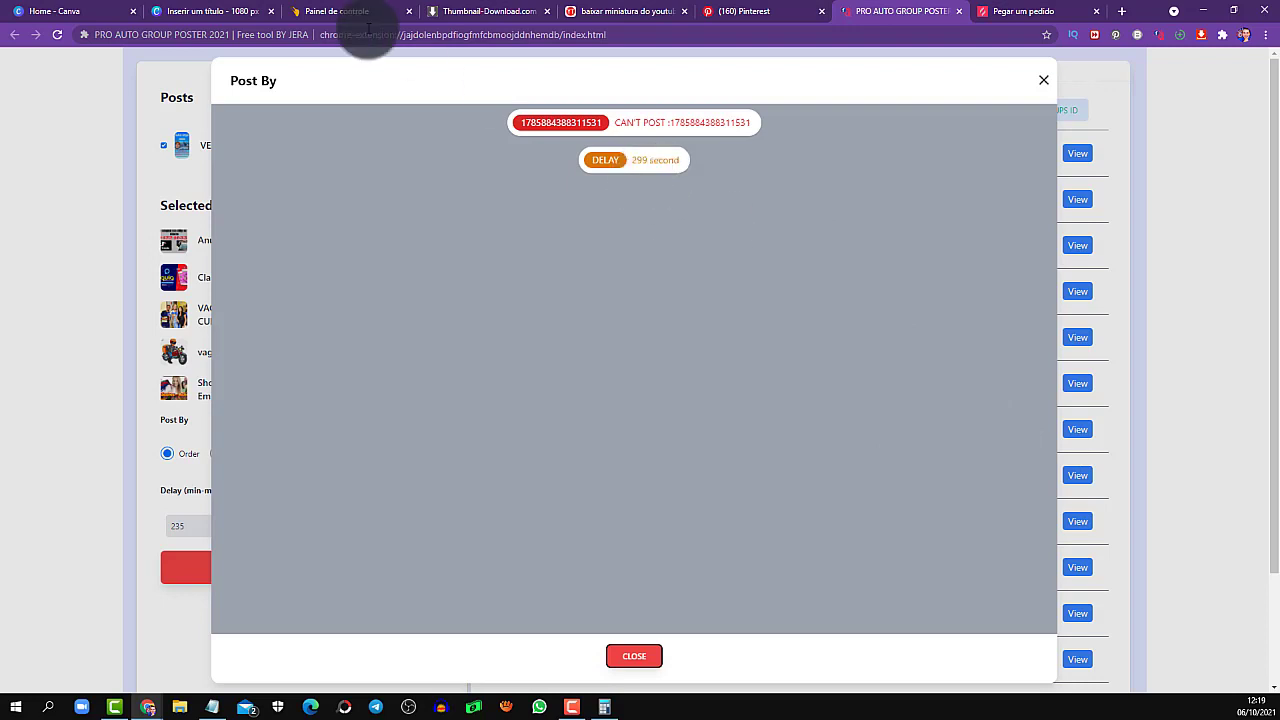
click(340, 12)
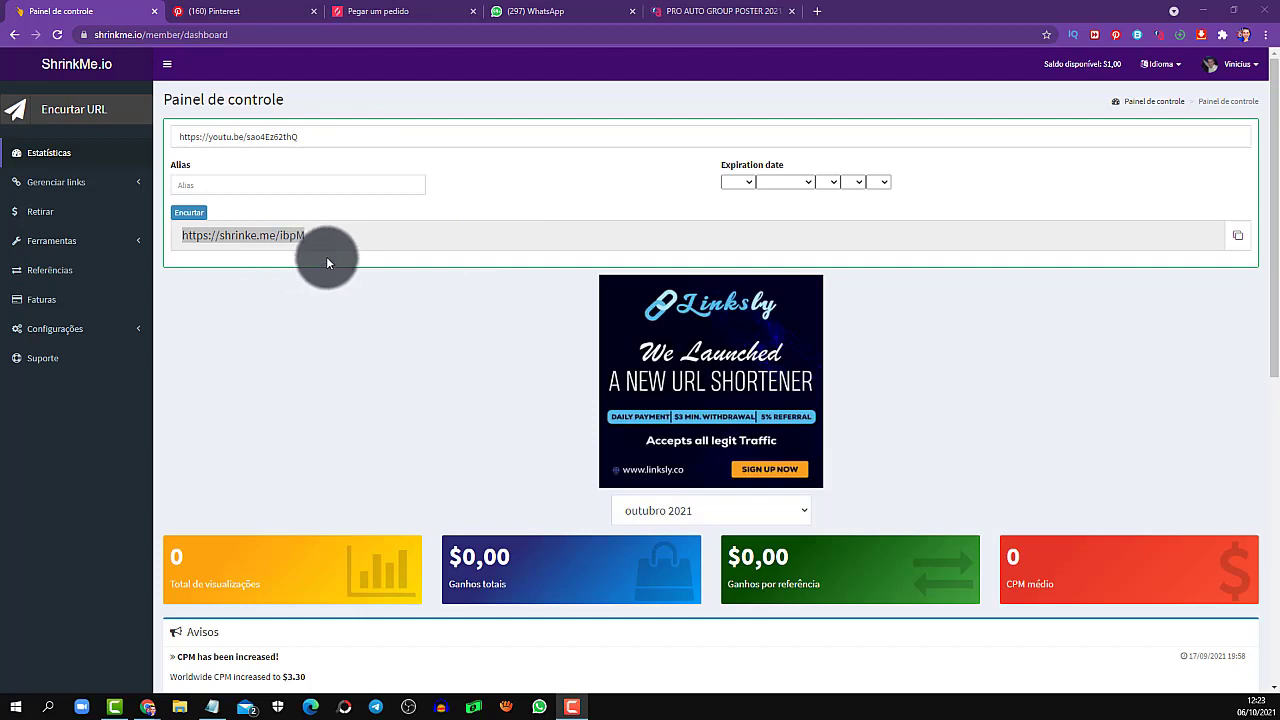
click(251, 234)
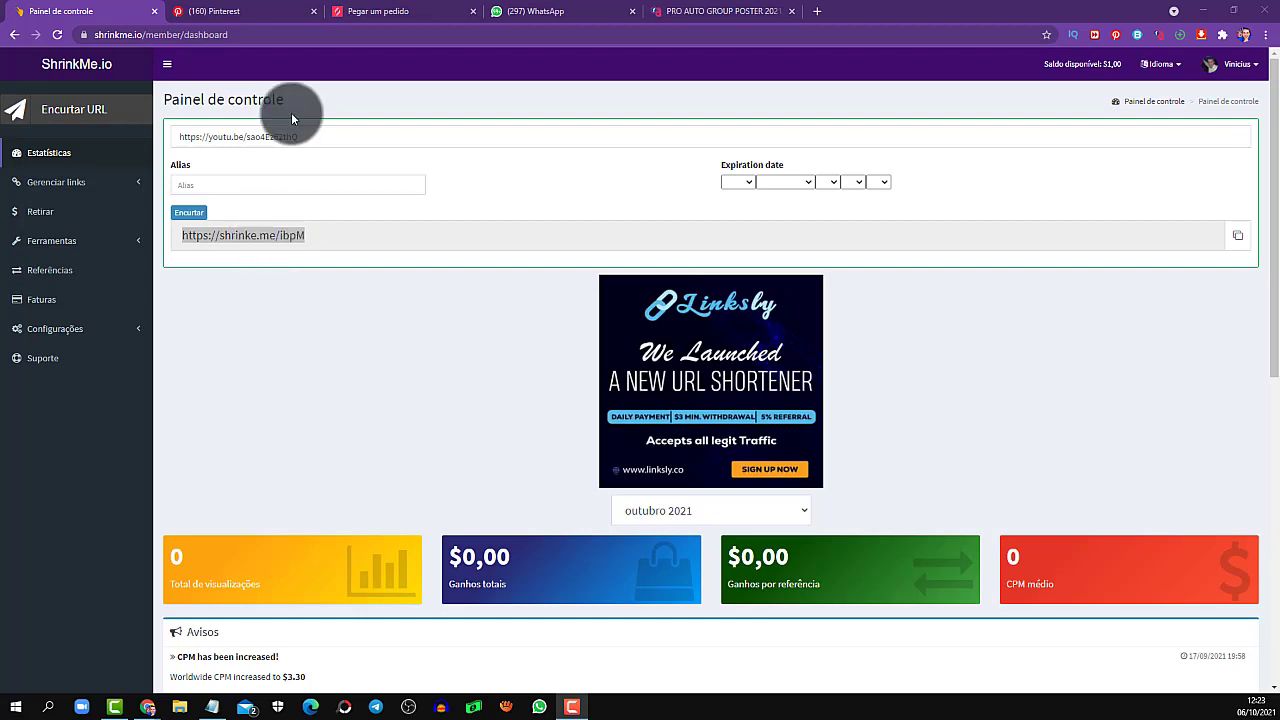
Switch from the ShrinkMe.io dashboard to Pinterest, look at the business hub and open the home feed.
click(322, 236)
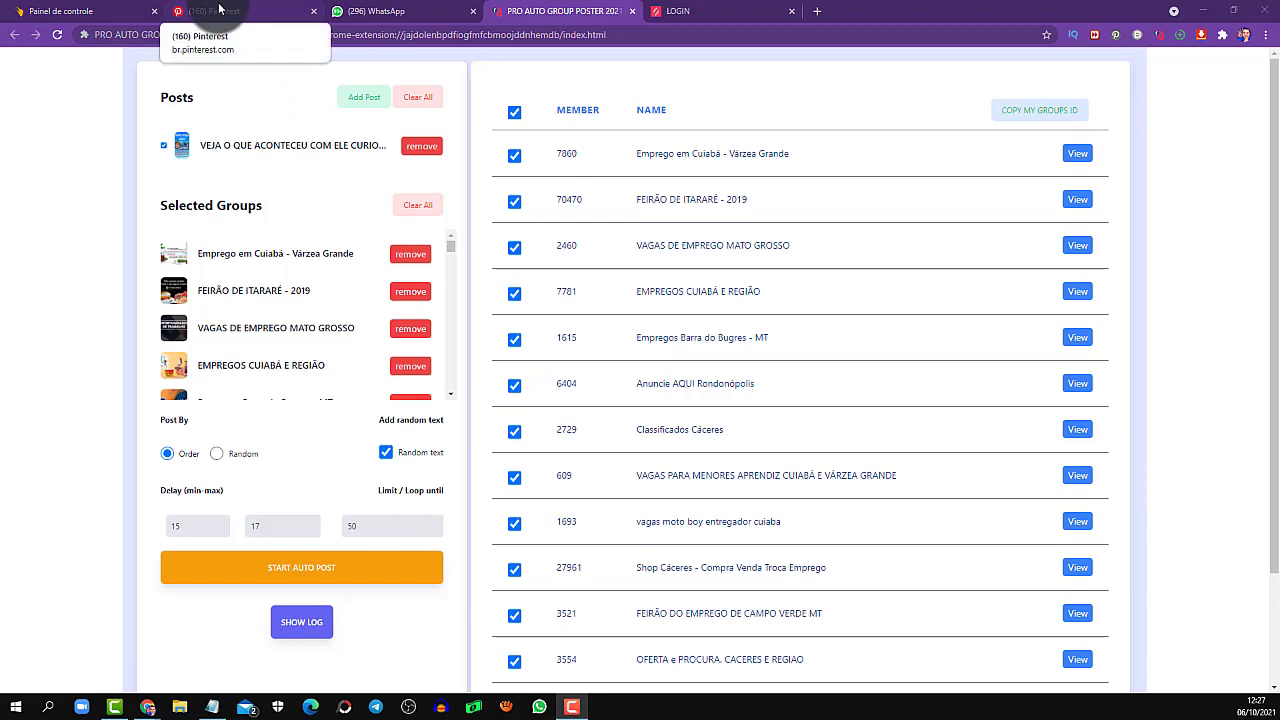
click(219, 10)
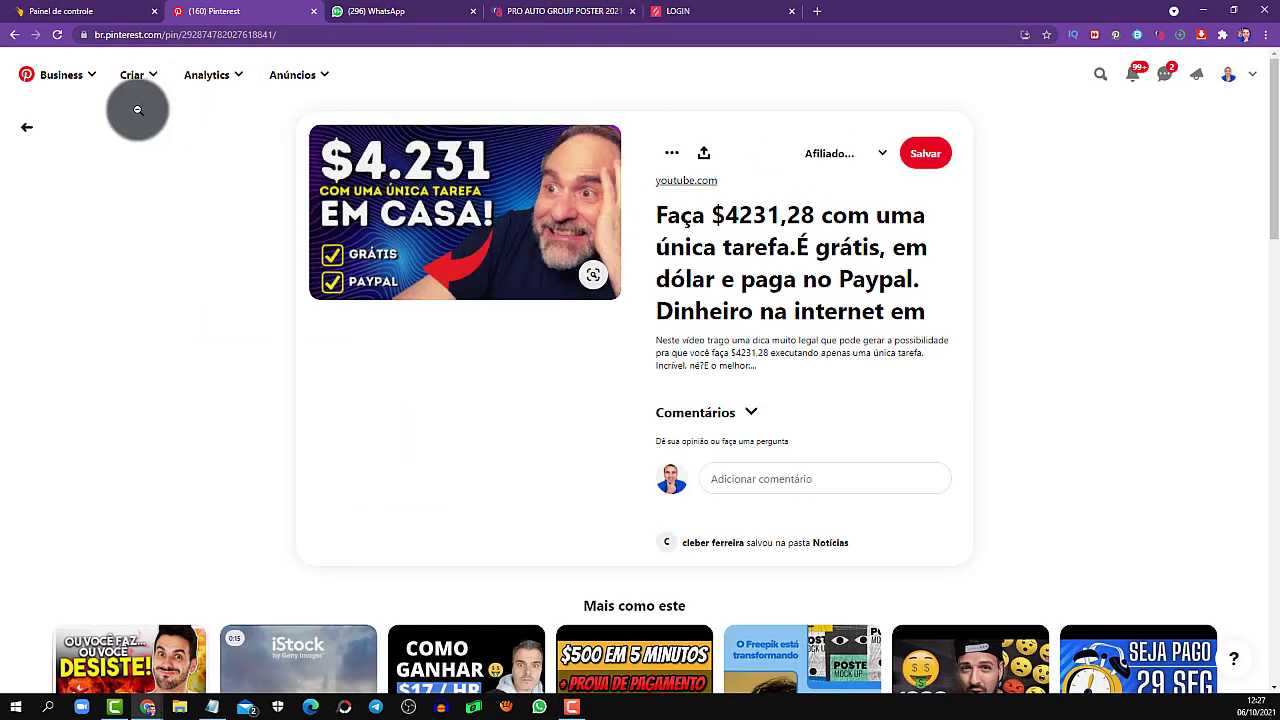
click(55, 78)
click(55, 78)
click(84, 118)
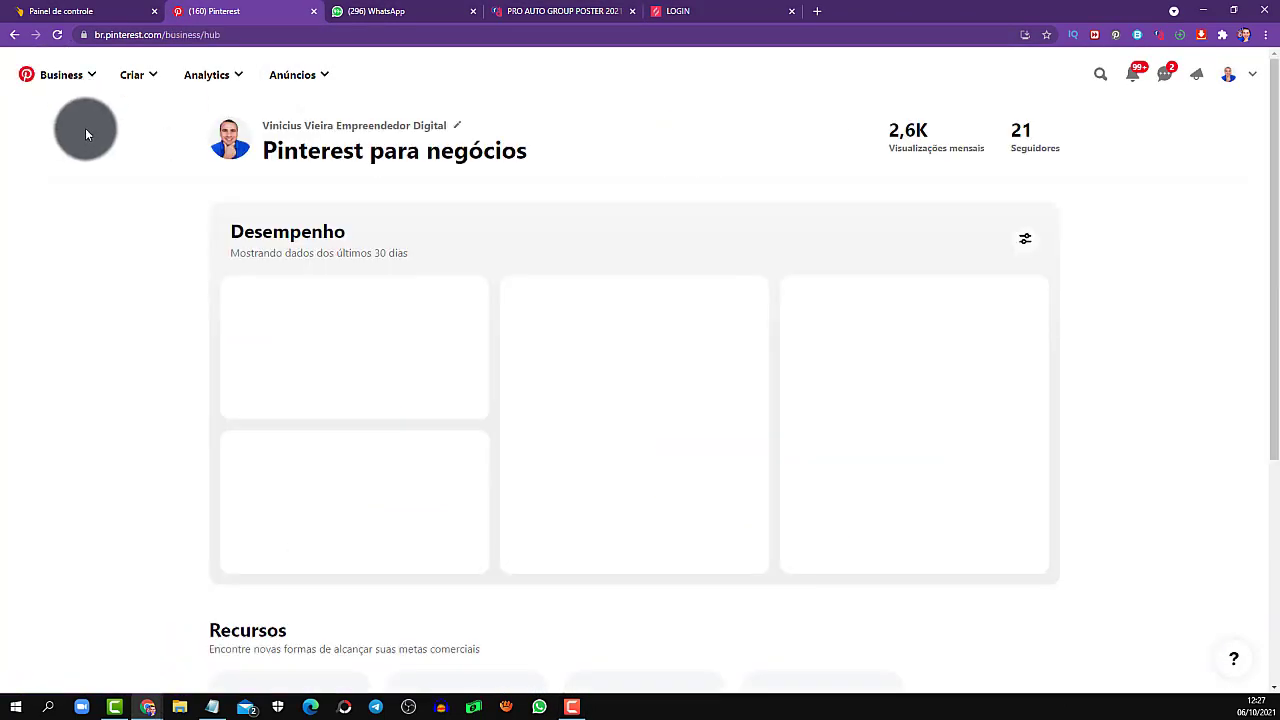
click(63, 66)
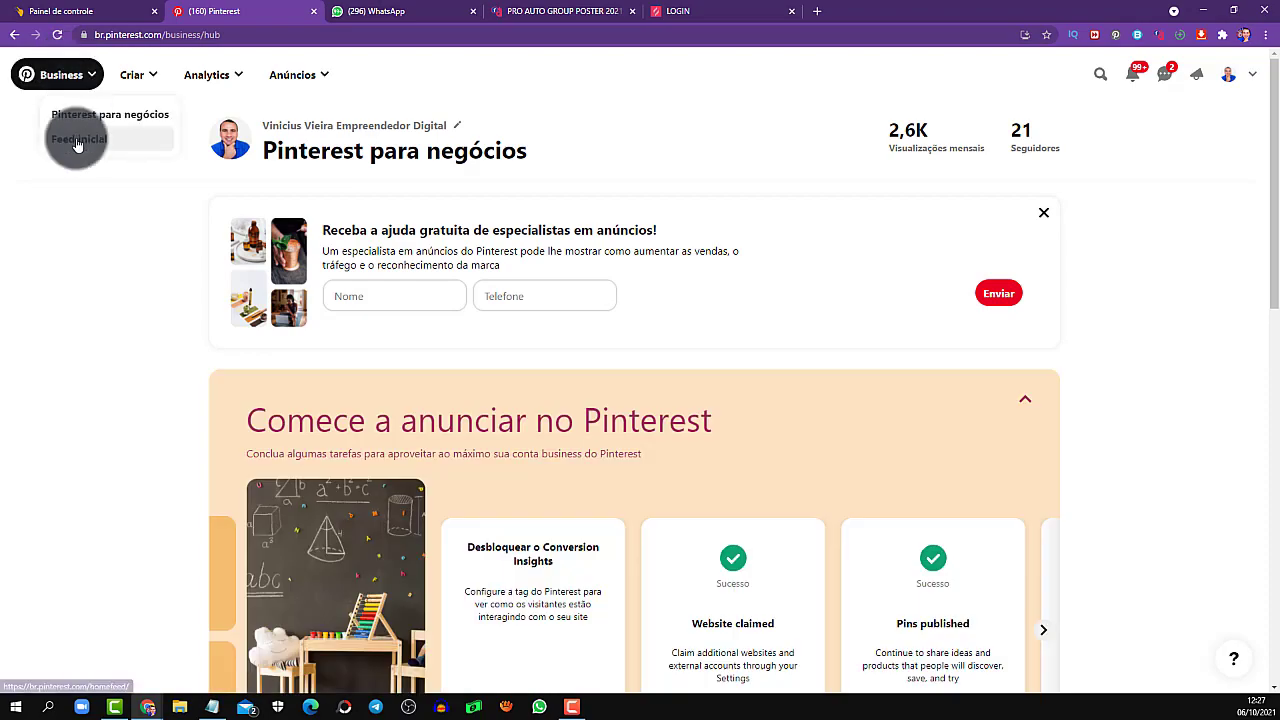
click(70, 143)
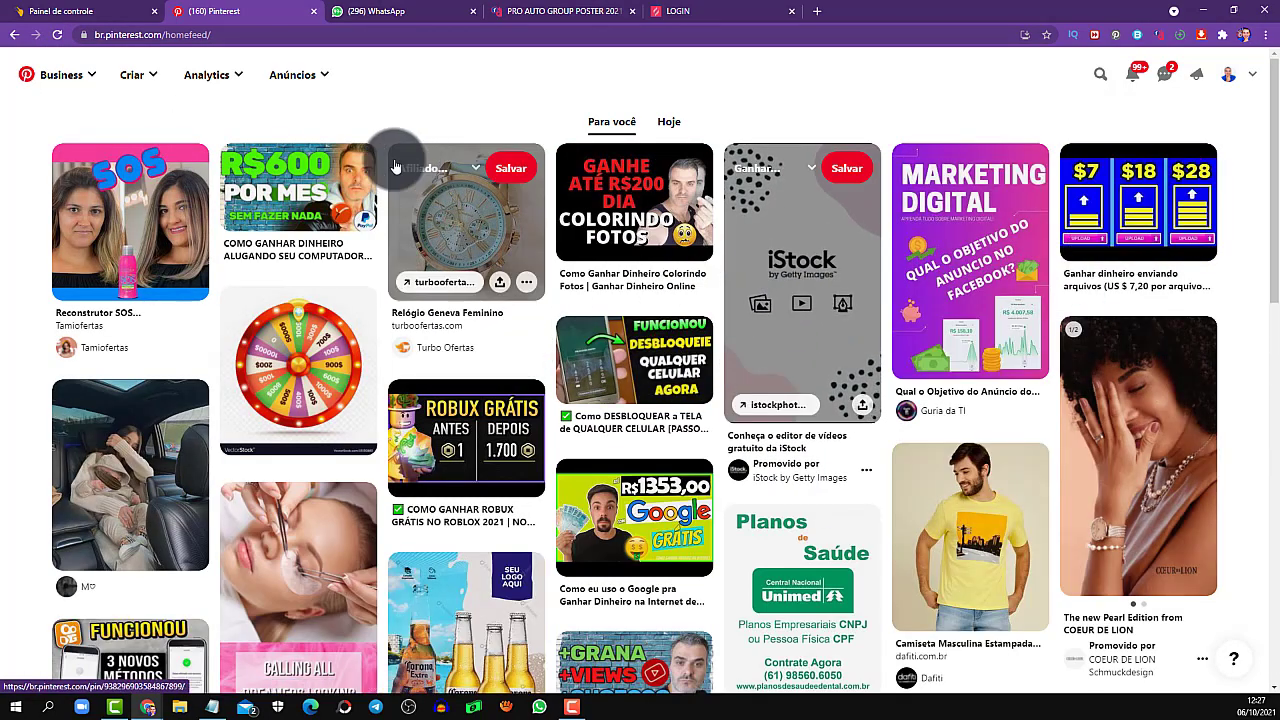
Open the "R$600 por mês" pin, follow its link to the YouTube video, check the view count and close the video.
click(285, 201)
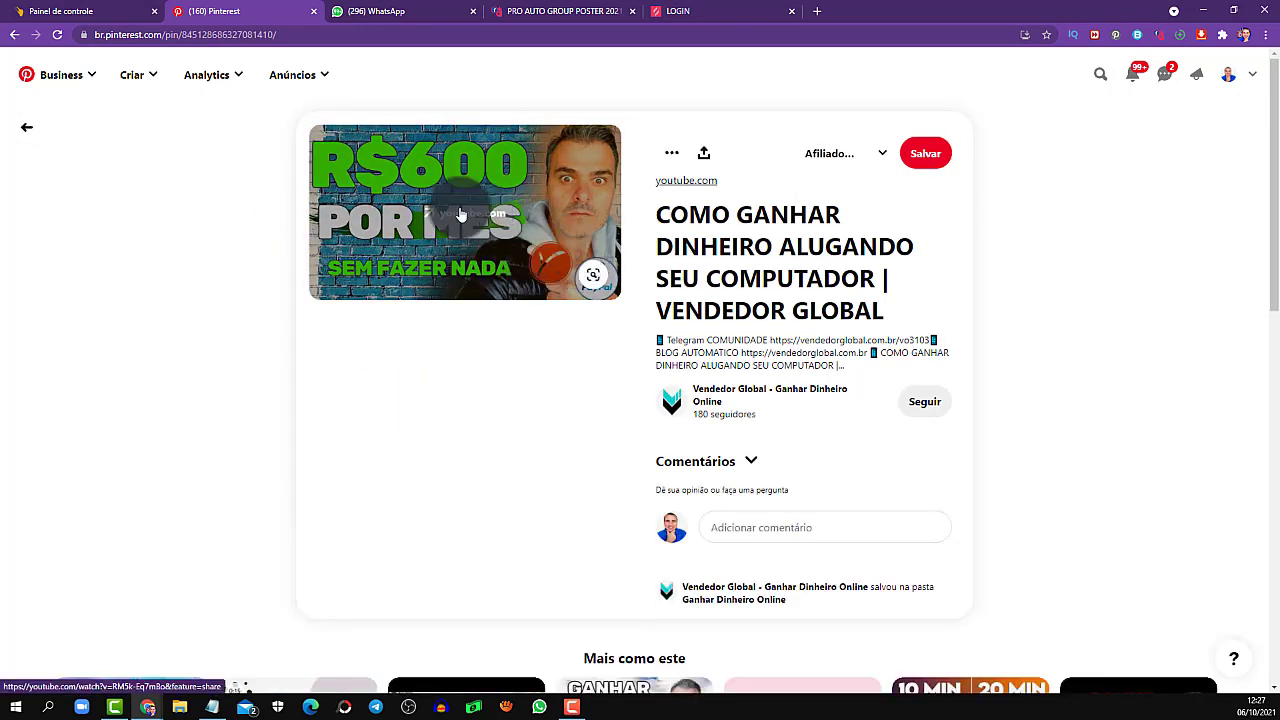
click(461, 214)
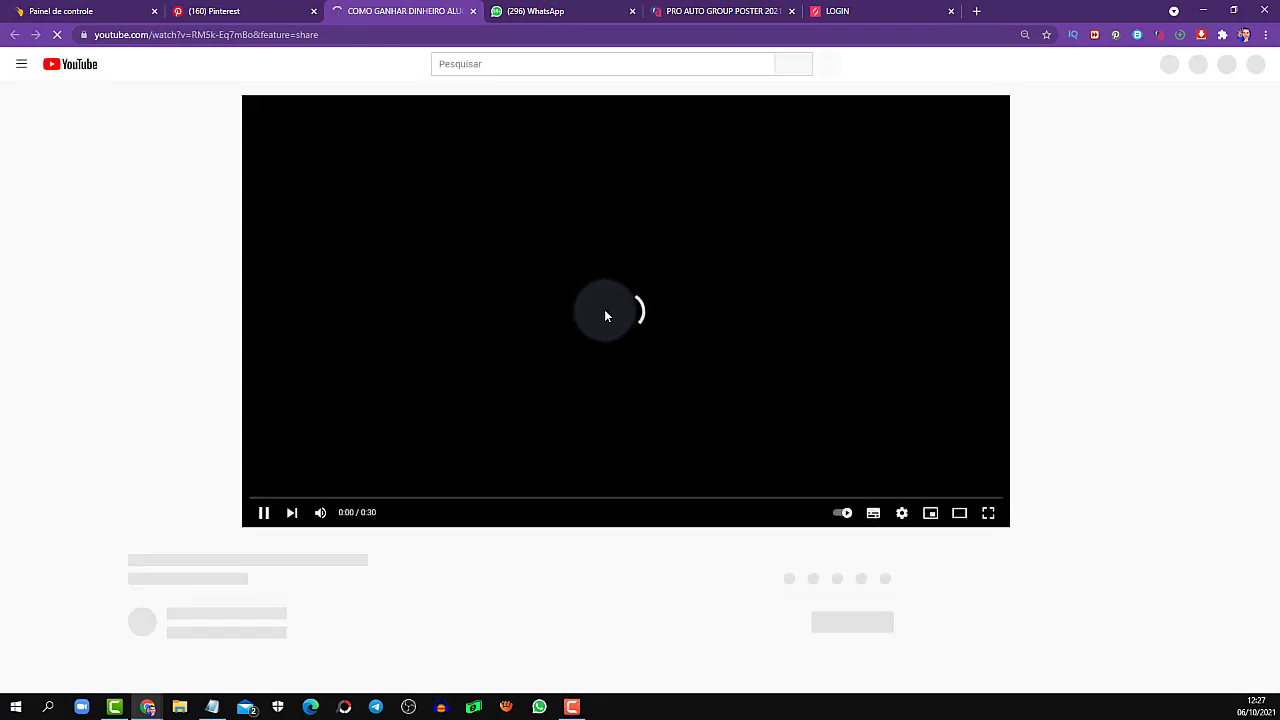
click(586, 388)
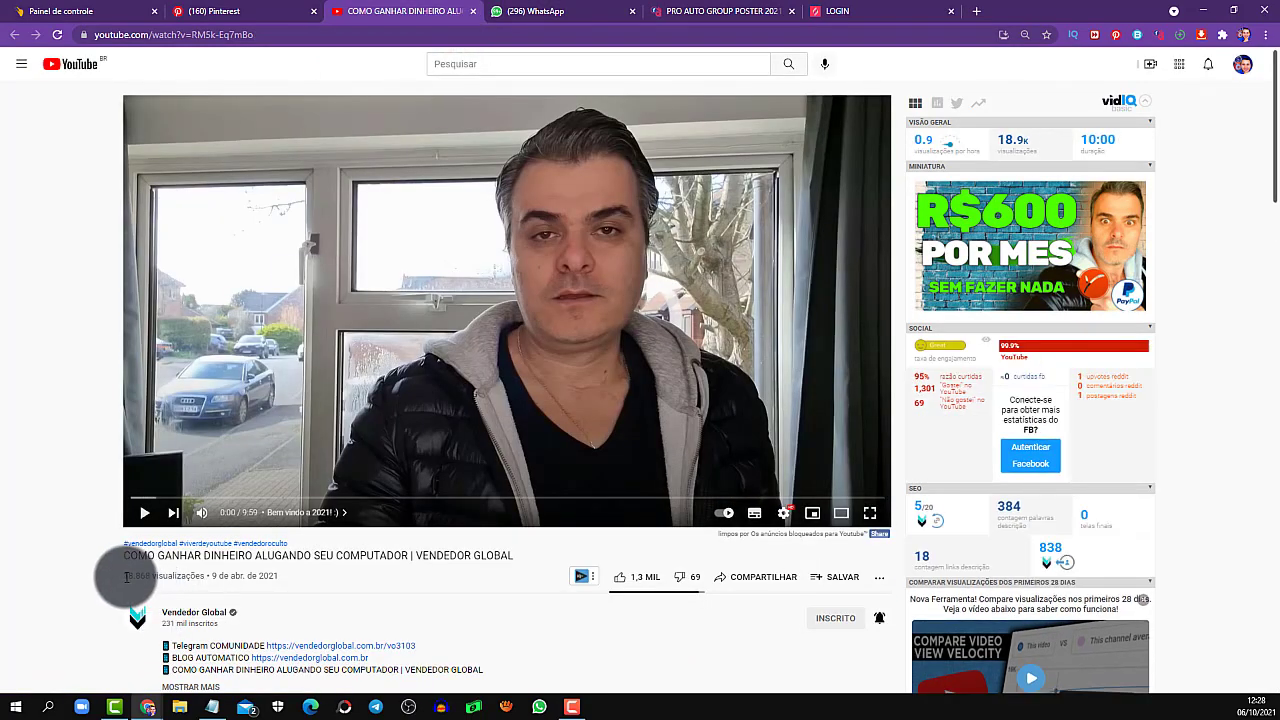
drag(124, 575, 151, 577)
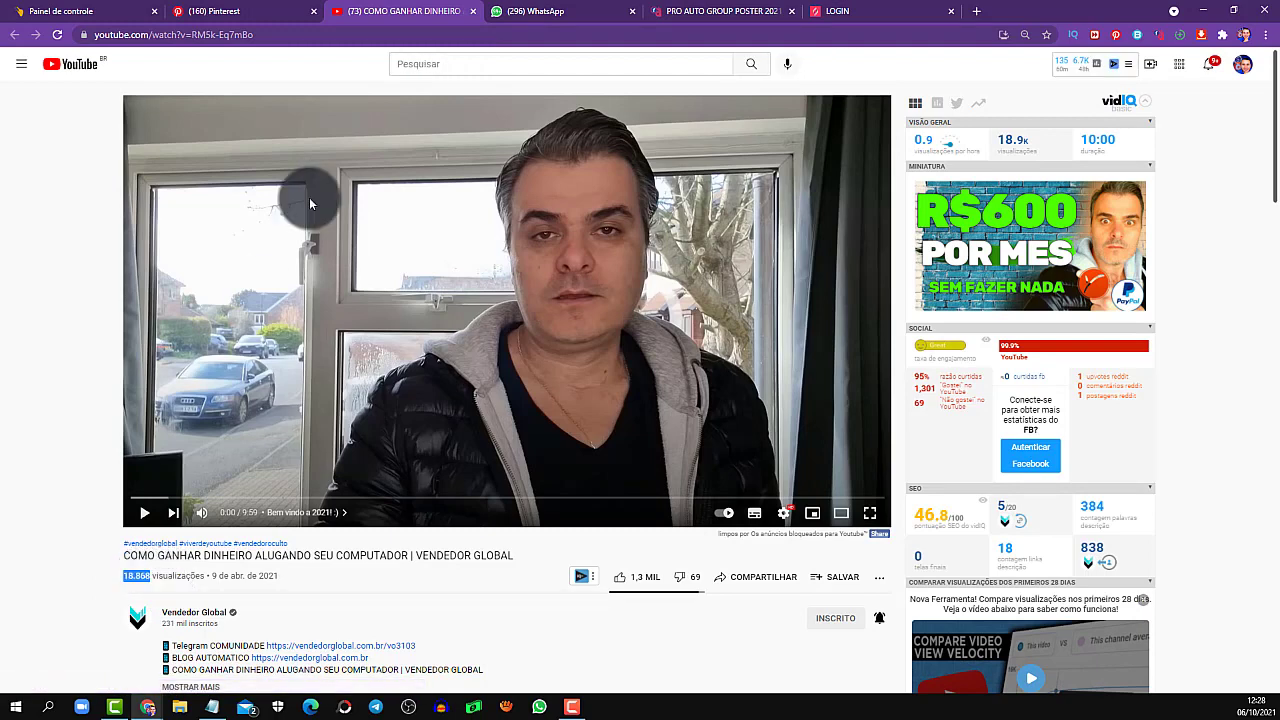
click(473, 12)
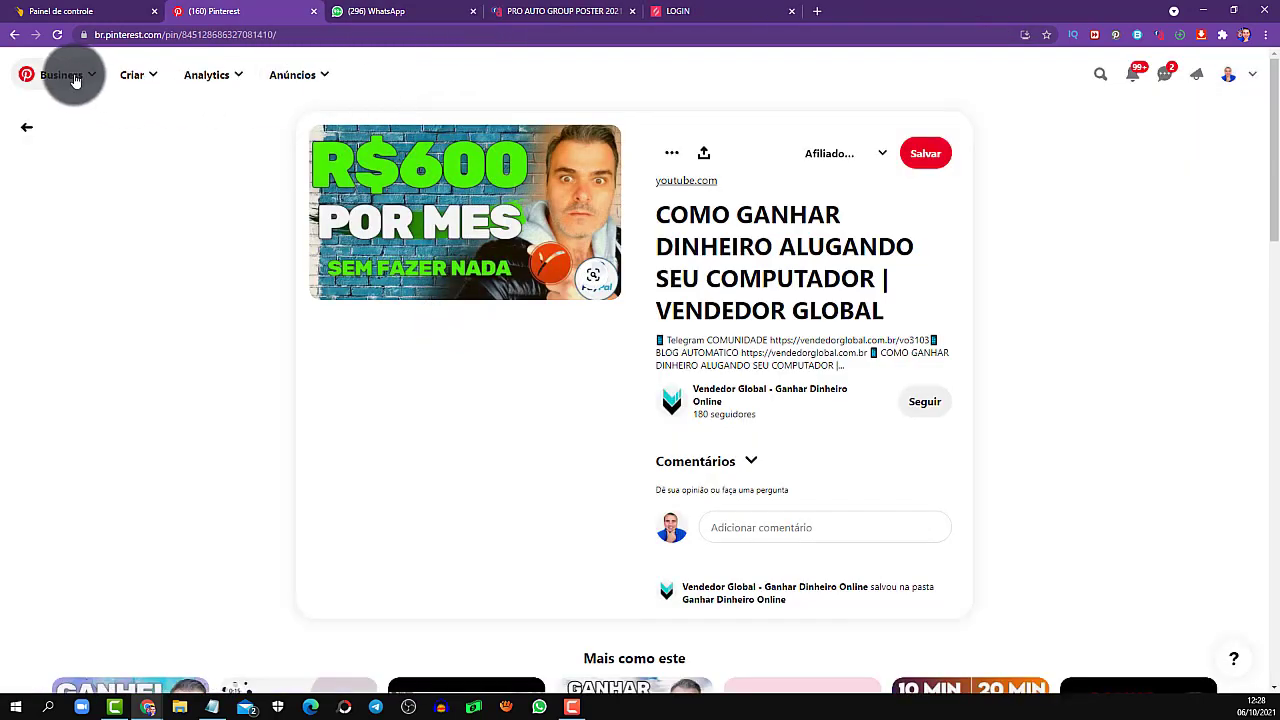
Start a new Pin and title it "VEJA O QUE ACONTECEU COM ELE CURIOSIDADES SOBRE TUBARÕES", copied from the Notepad note.
click(145, 80)
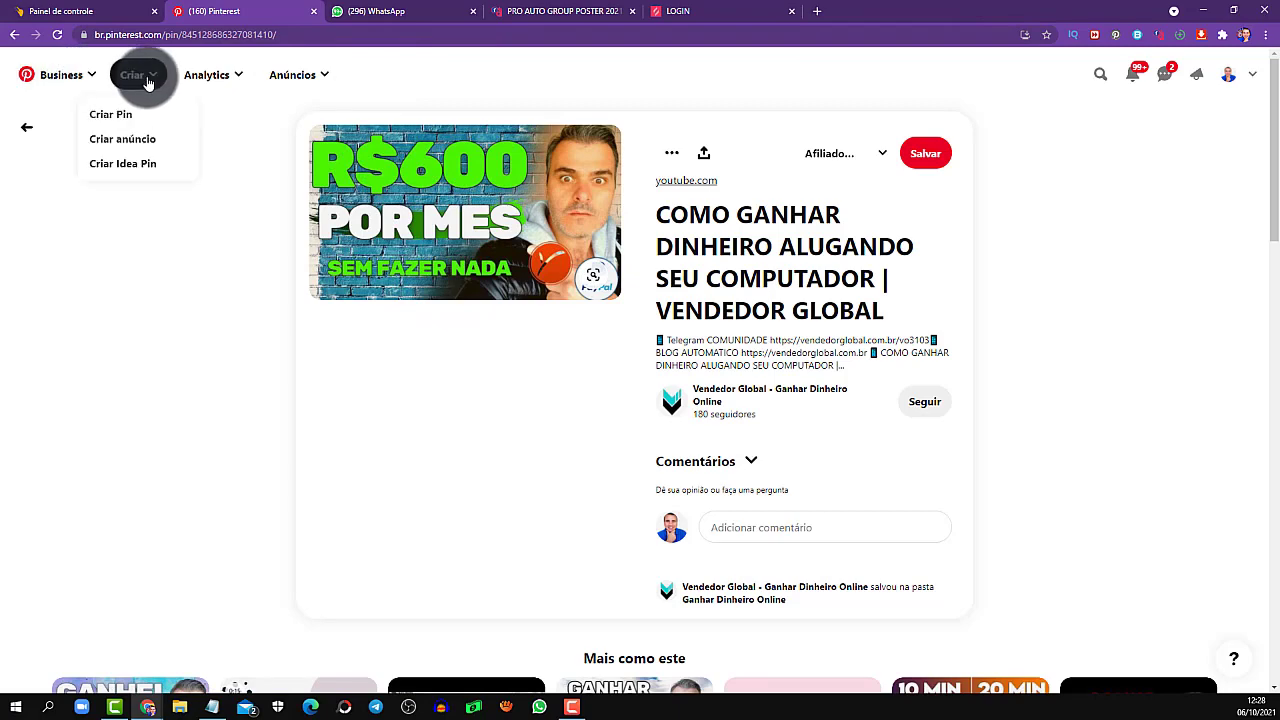
click(283, 288)
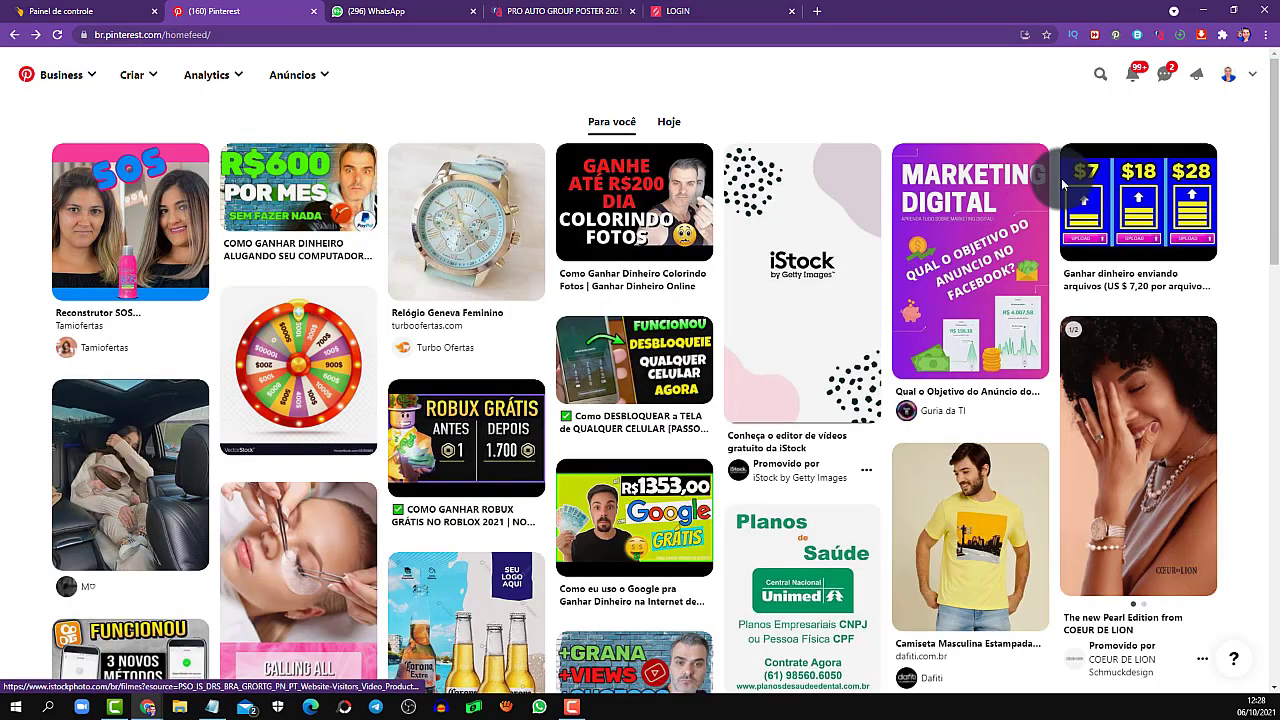
click(134, 75)
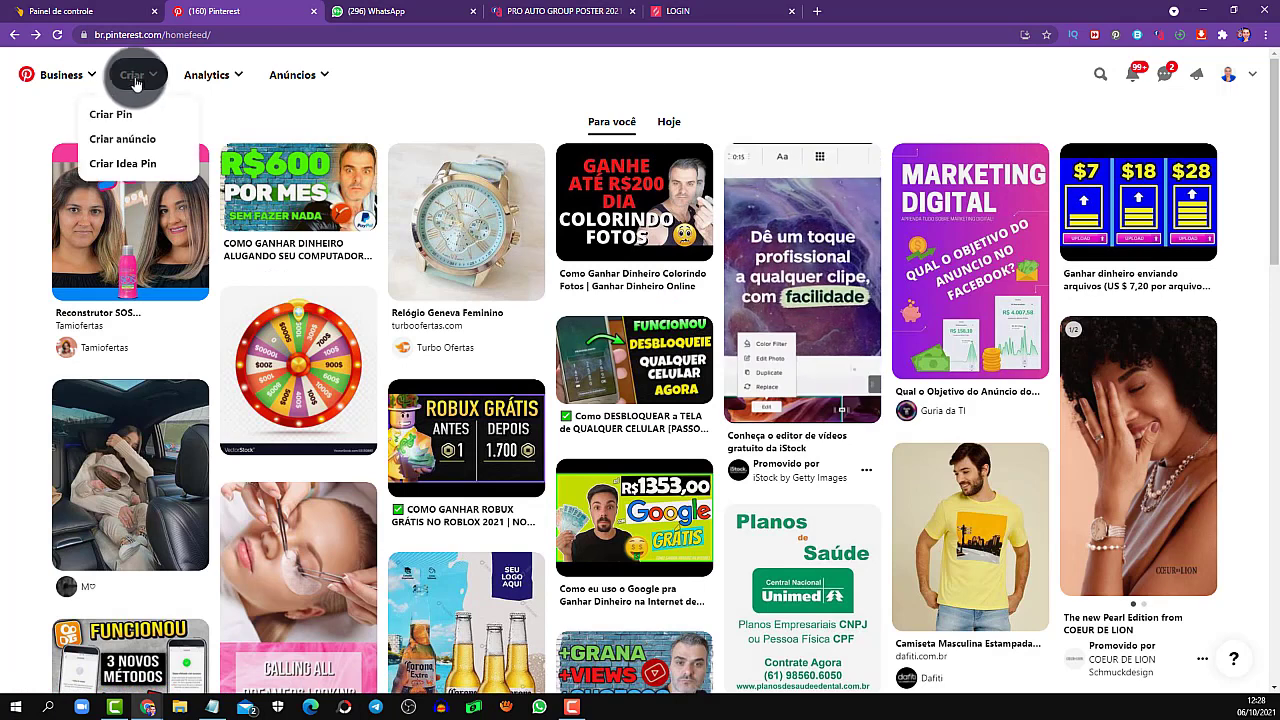
click(118, 113)
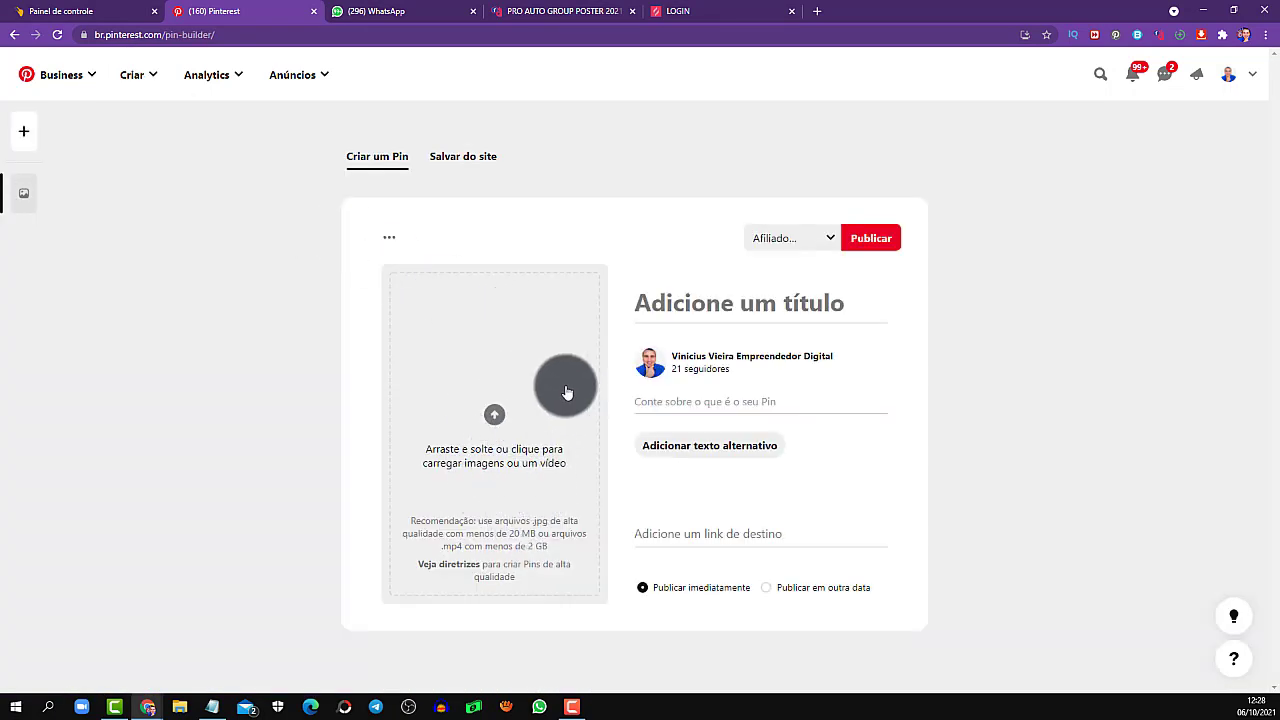
click(212, 707)
drag(176, 330, 671, 323)
key(ctrl+c)
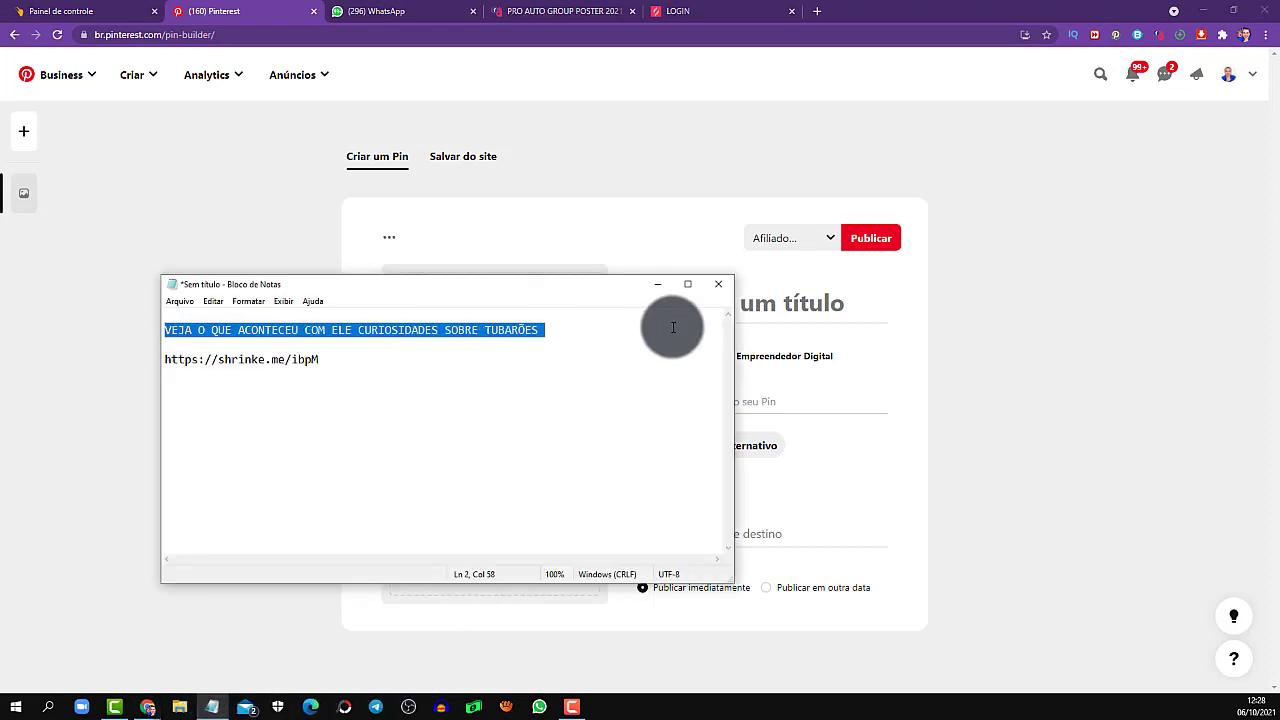
click(803, 295)
key(ctrl+v)
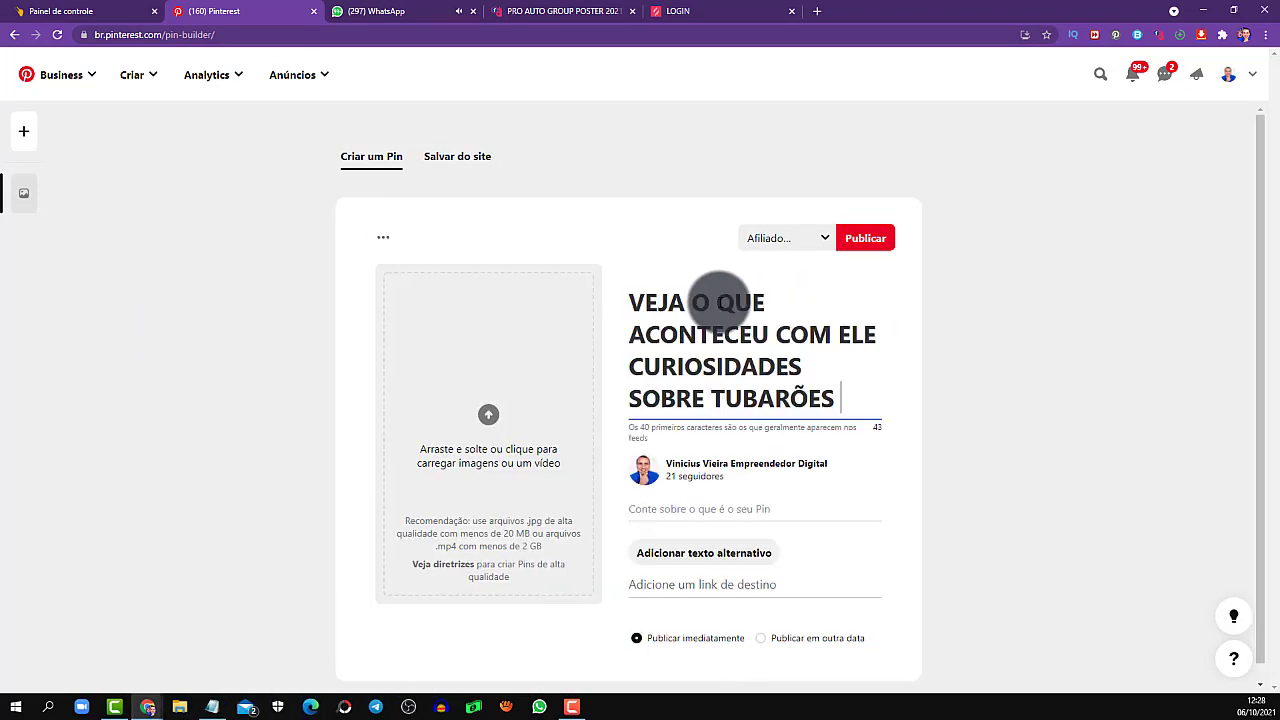
Fill the Pin's description with the same shark caption and add the hashtag #curiosidade on a new line.
click(700, 503)
key(ctrl+v)
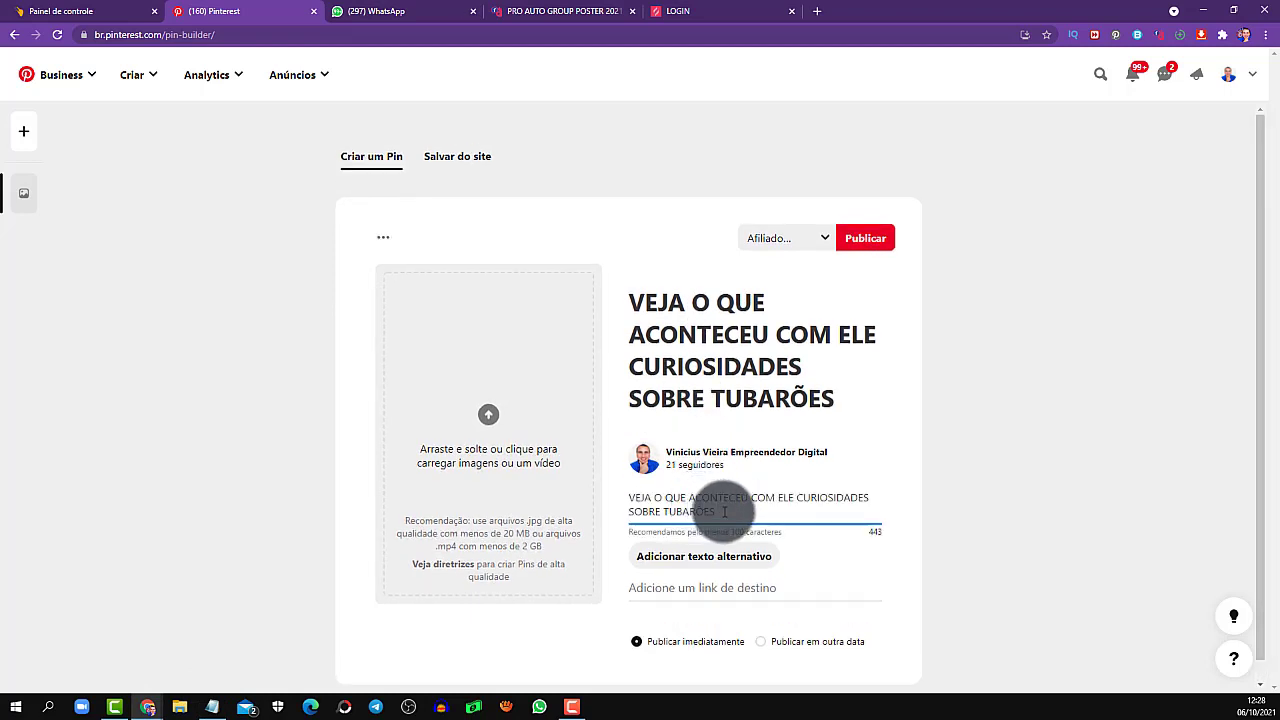
key(Return)
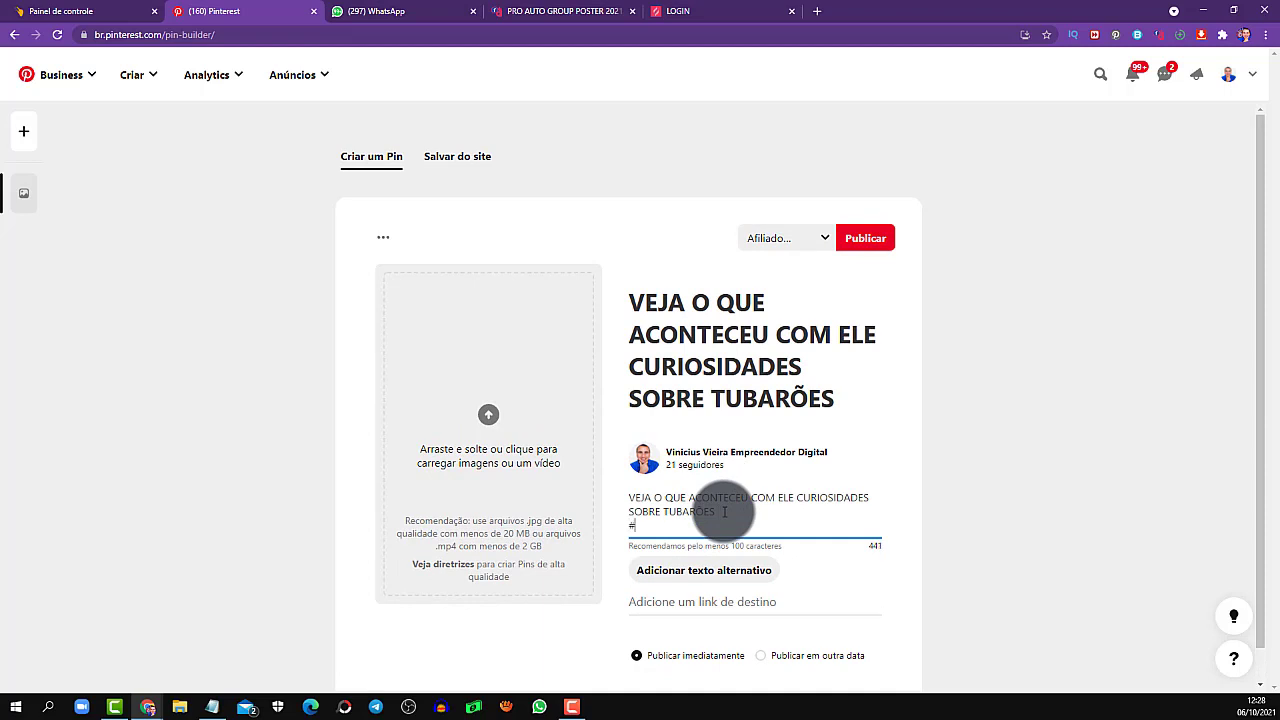
text(#curiosidade)
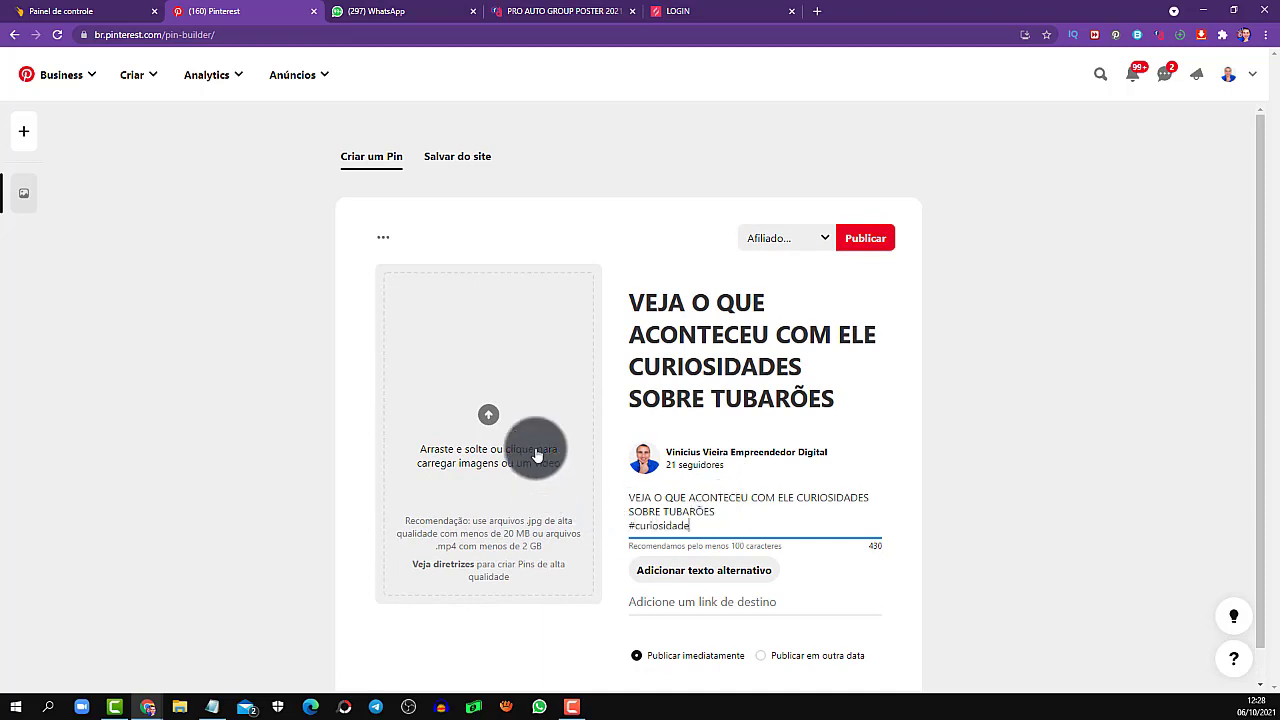
Upload the BANNER ESTRATEGIA image from Downloads to the Pin and publish it.
click(484, 424)
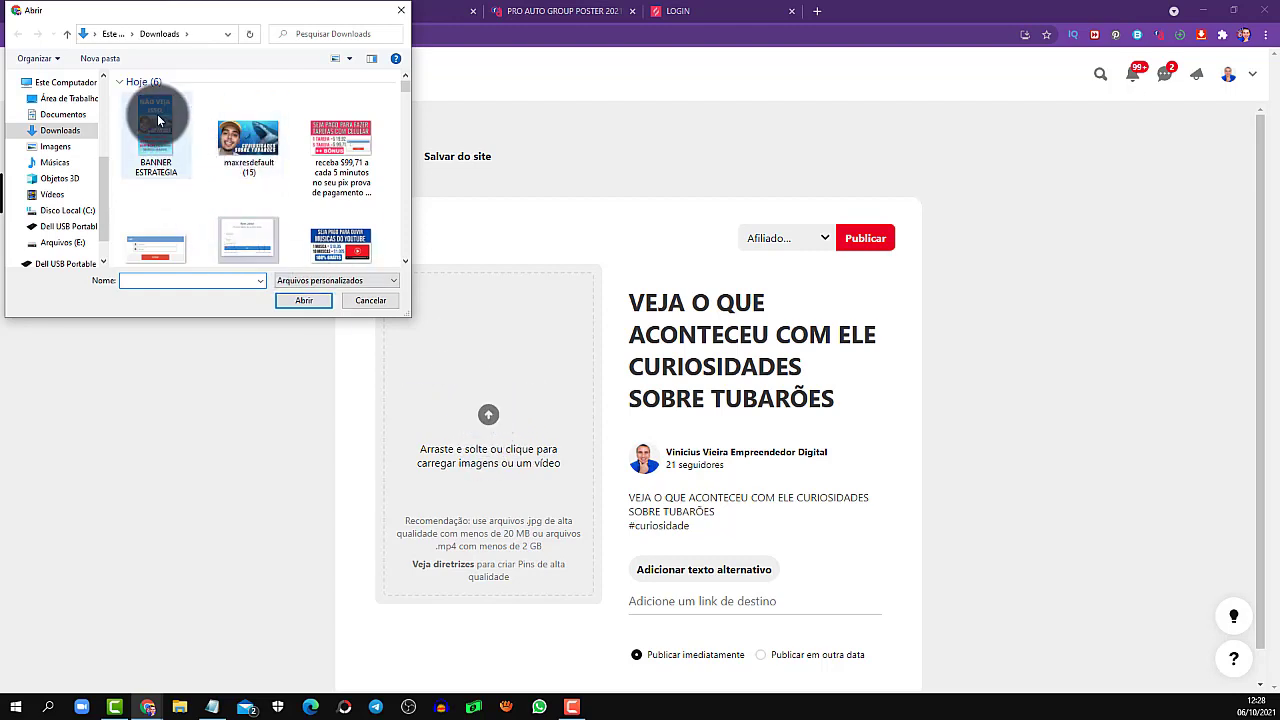
click(80, 131)
double_click(148, 112)
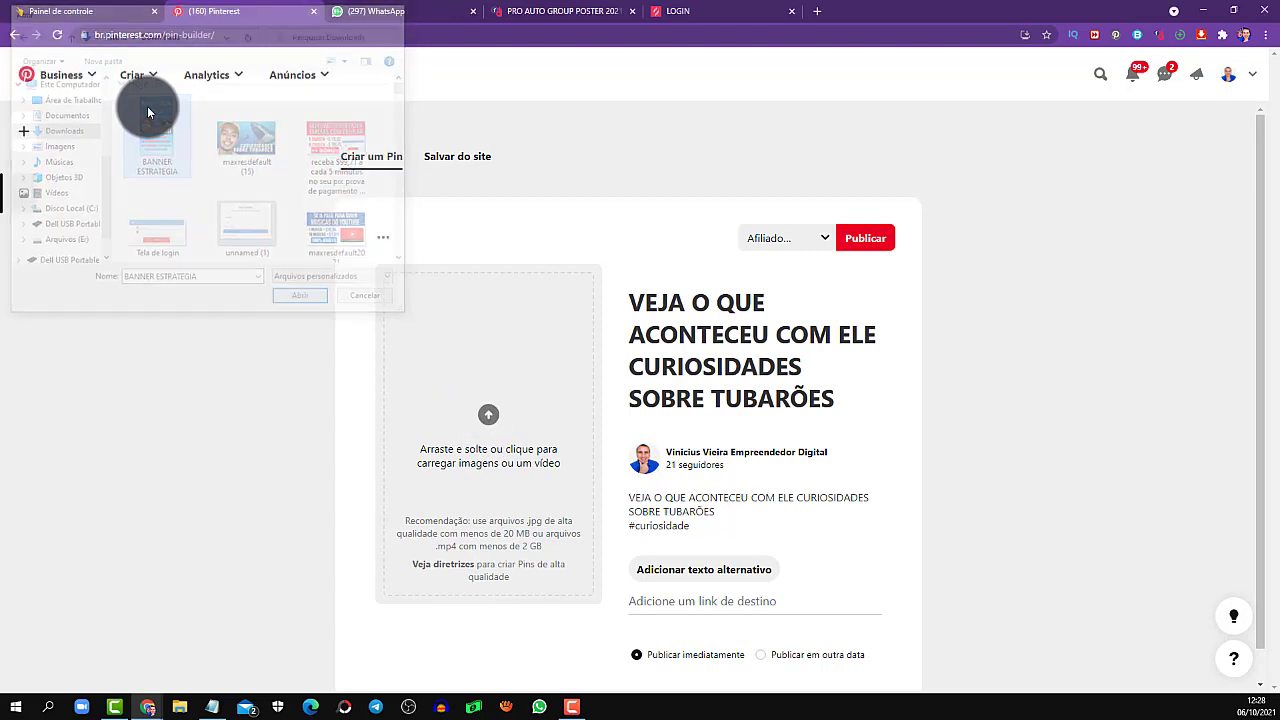
click(864, 242)
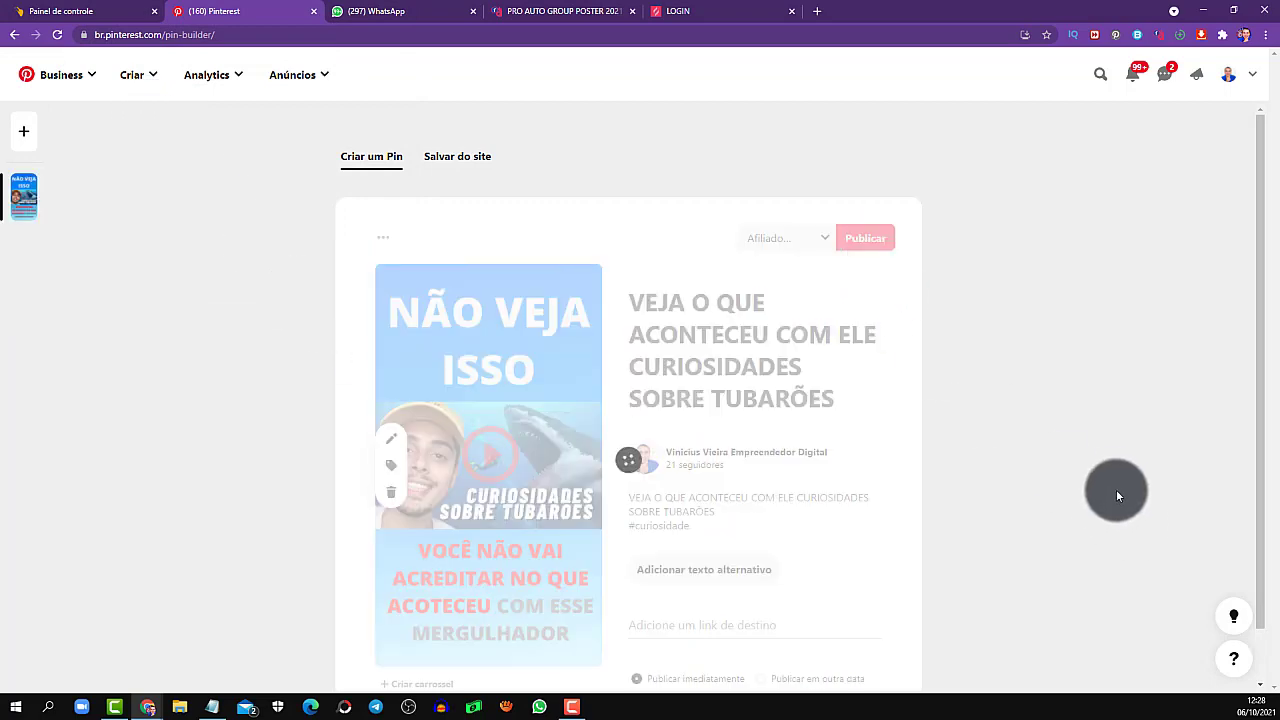
Open the profile's saved boards and view "Todos os Pins" to find the newly published shark Pin.
click(1230, 70)
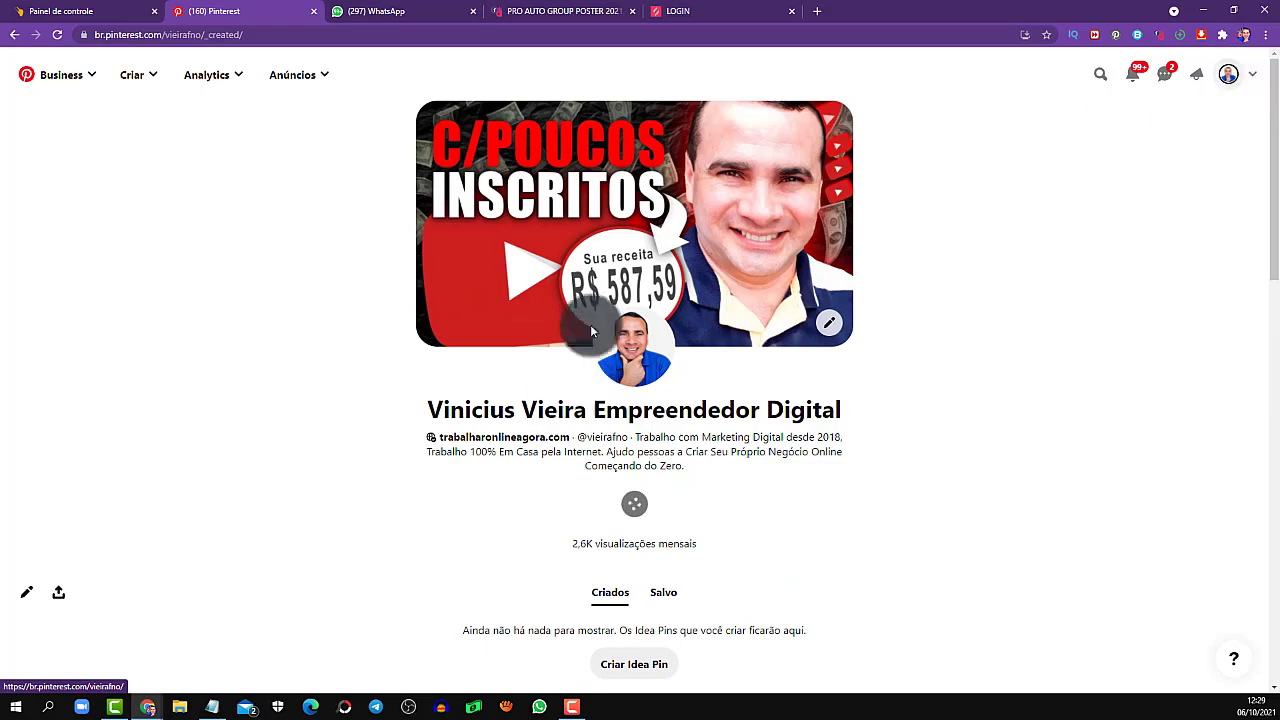
scroll(703, 409, down, 3)
click(661, 288)
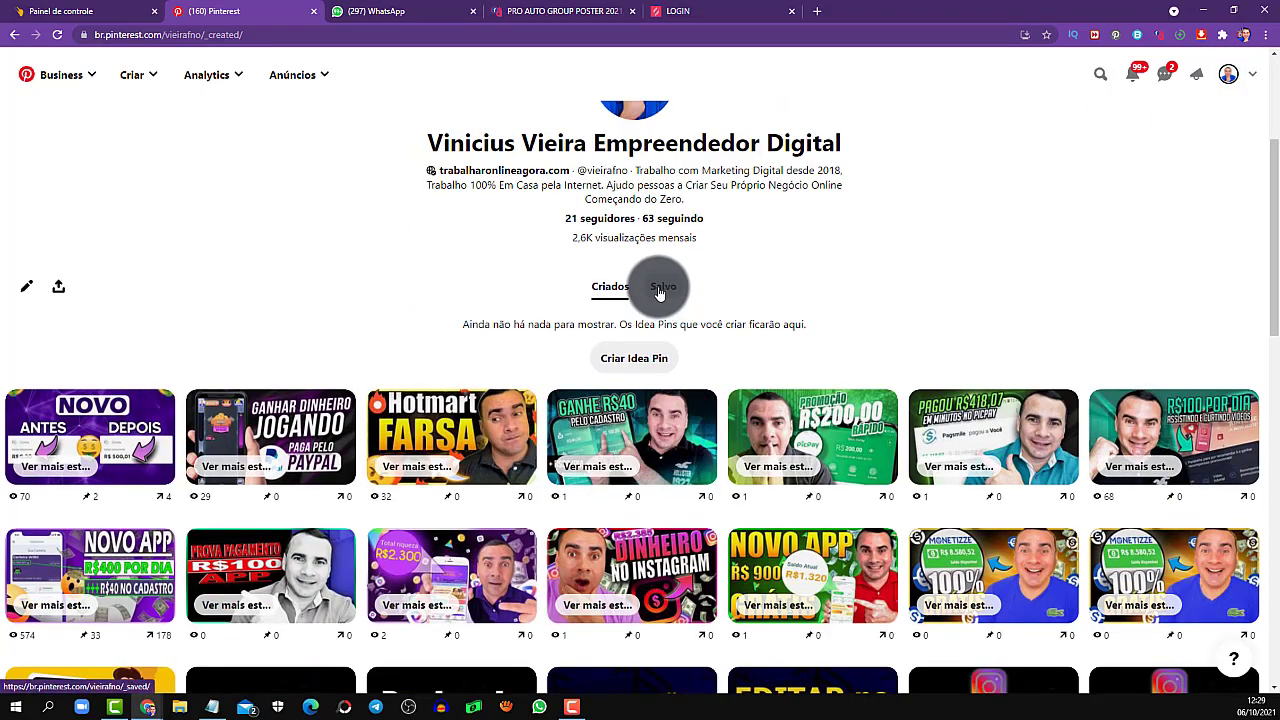
scroll(300, 360, down, 3)
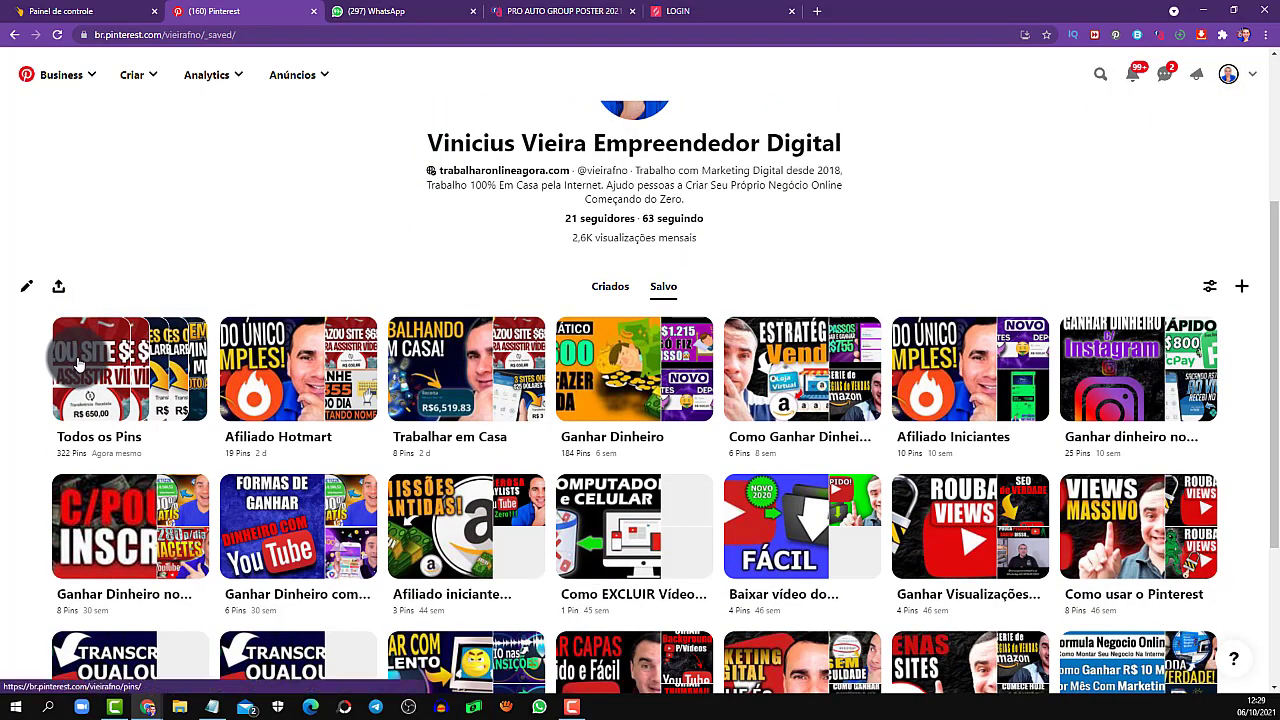
click(125, 357)
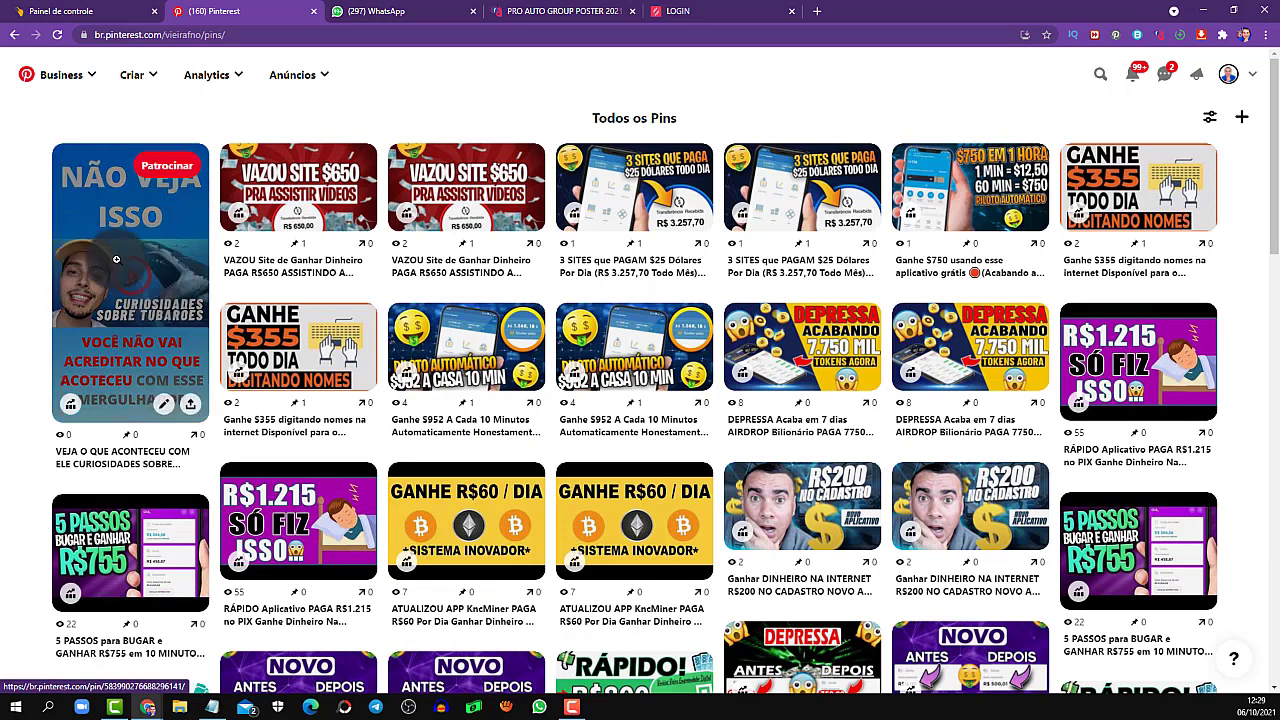